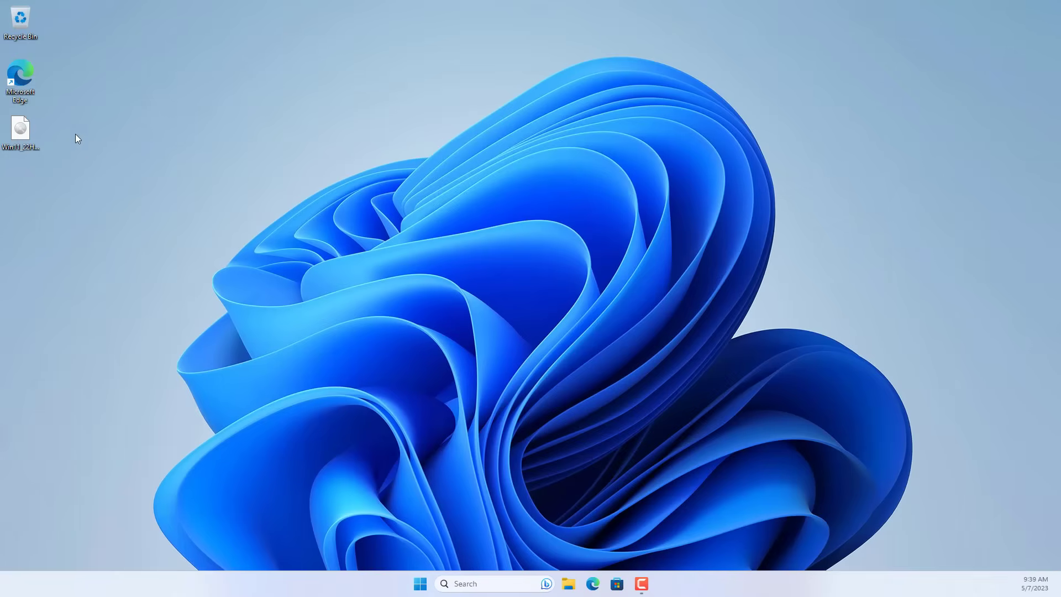
# In Edge, Google 'download windows 11' and open Microsoft's Download Windows 11 page.
pyautogui.doubleClick(20, 76)
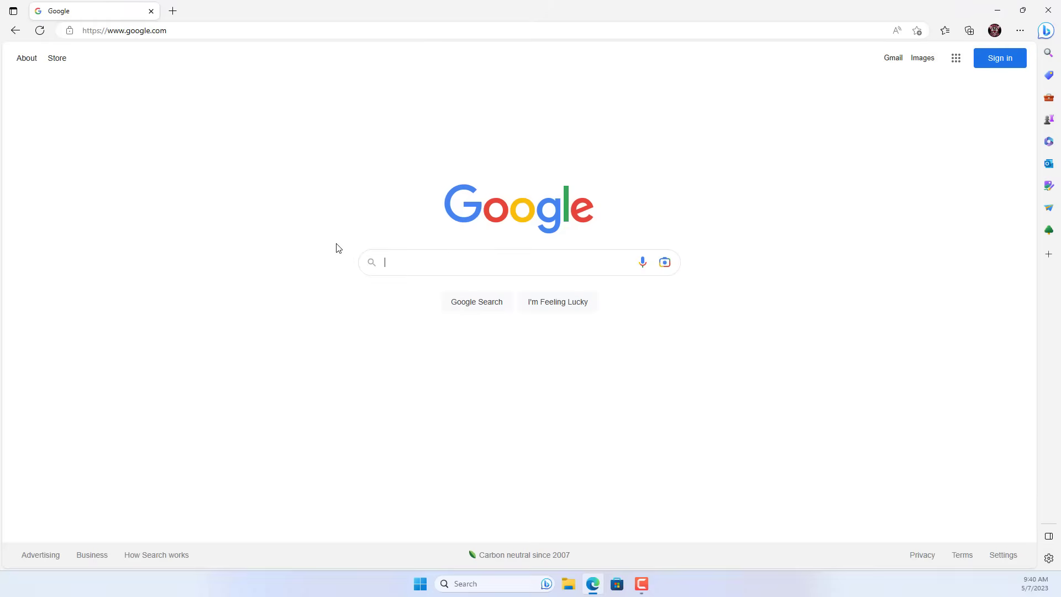
pyautogui.click(394, 262)
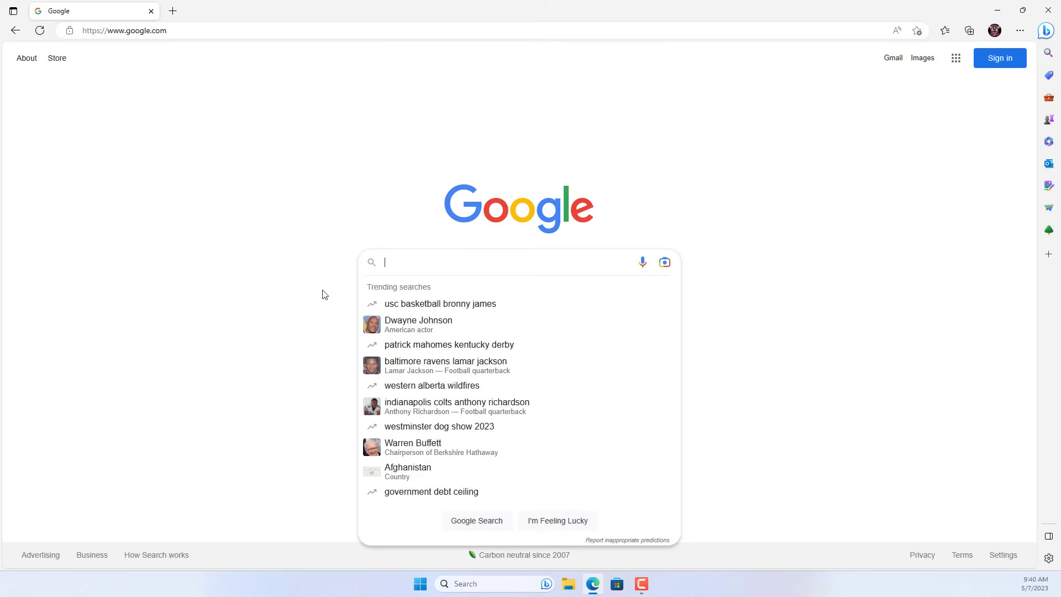
pyautogui.write('downlo')
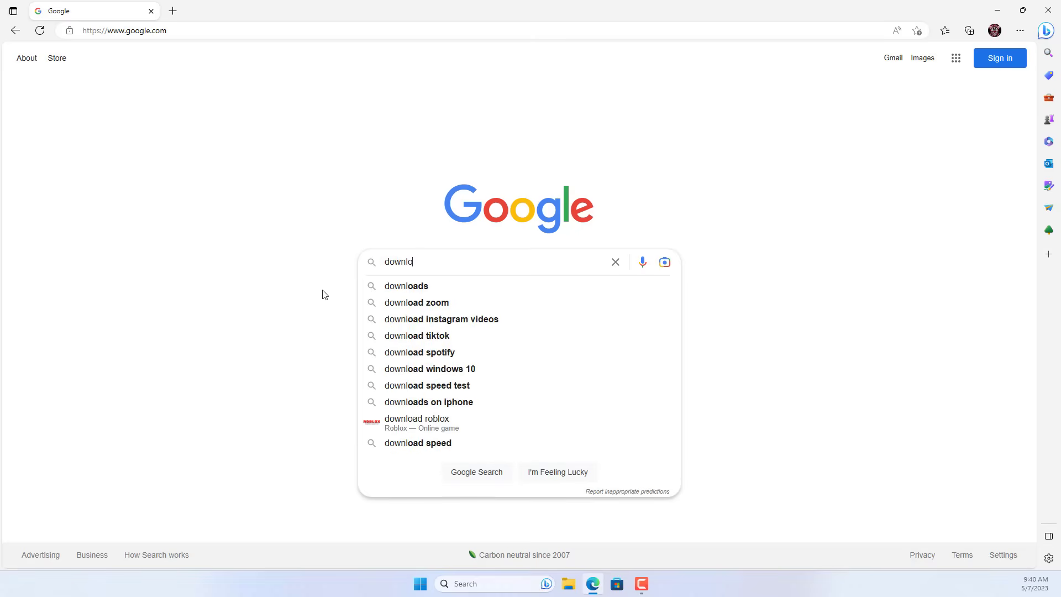
pyautogui.write('ad w')
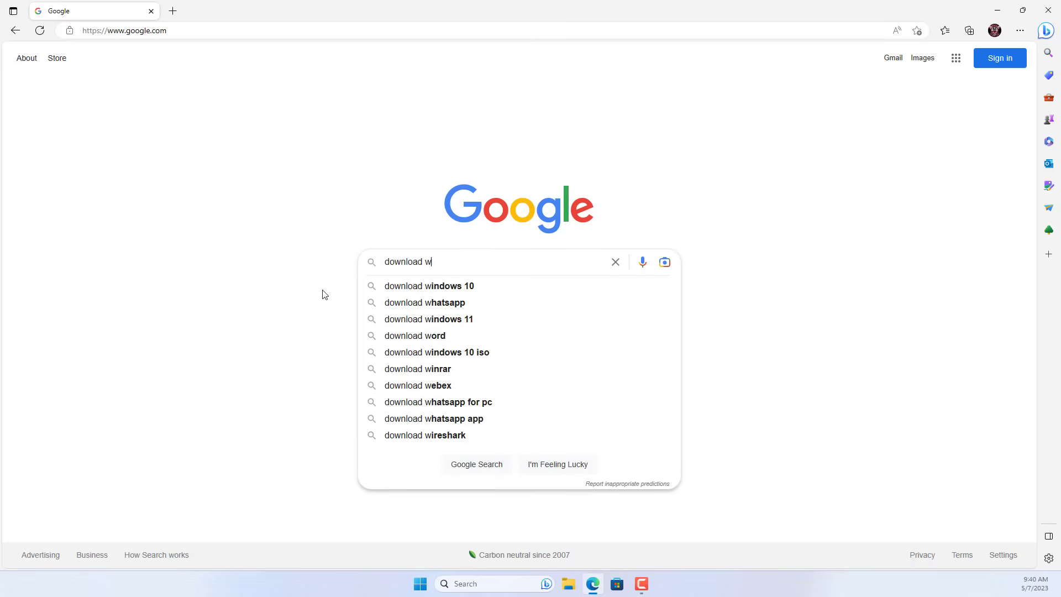
pyautogui.click(397, 326)
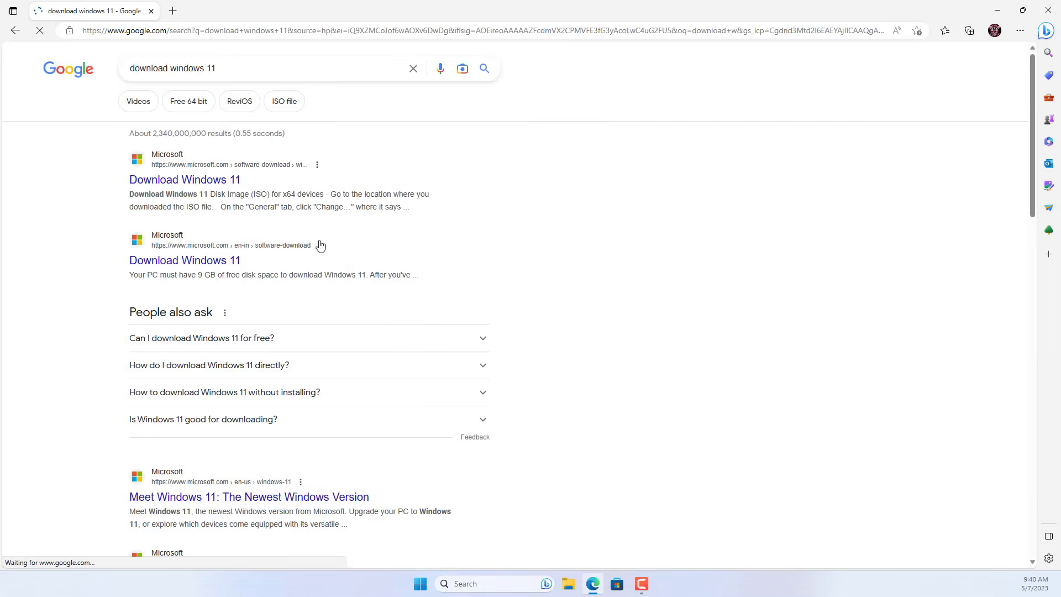
pyautogui.click(184, 179)
# Select the Windows 11 multi-edition ISO for x64 and submit it.
pyautogui.scroll(-4, 183, 220)
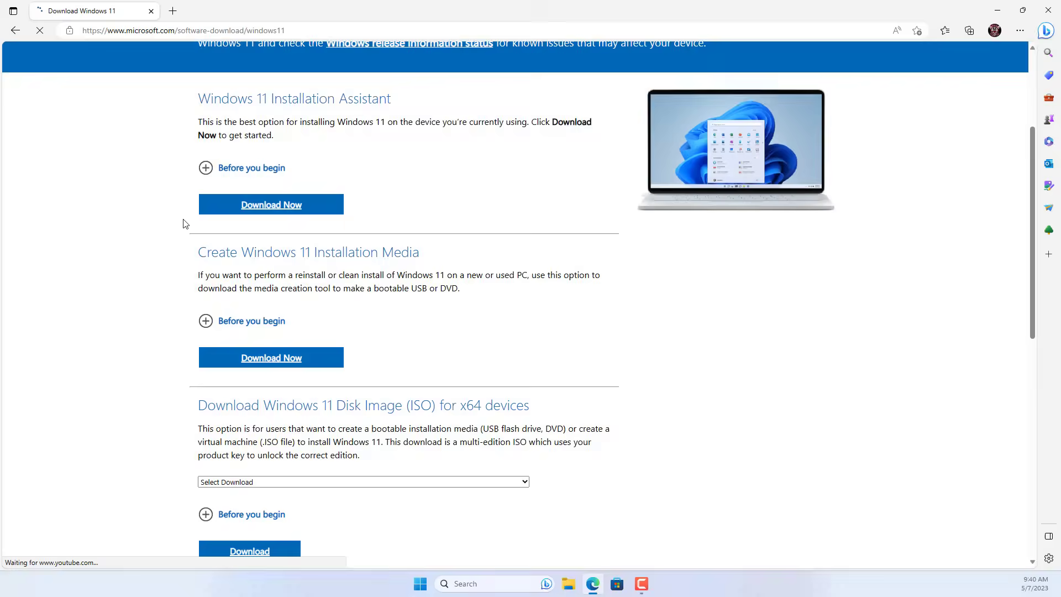
pyautogui.scroll(-3, 185, 224)
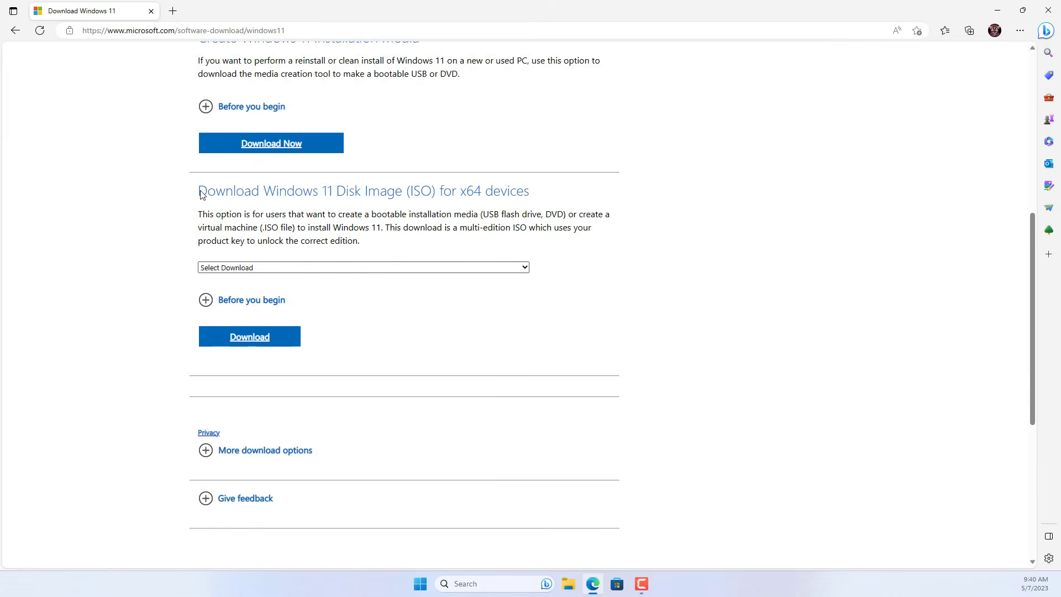
pyautogui.moveTo(200, 194)
pyautogui.mouseDown()
pyautogui.moveTo(534, 192)
pyautogui.moveTo(199, 195)
pyautogui.mouseUp()
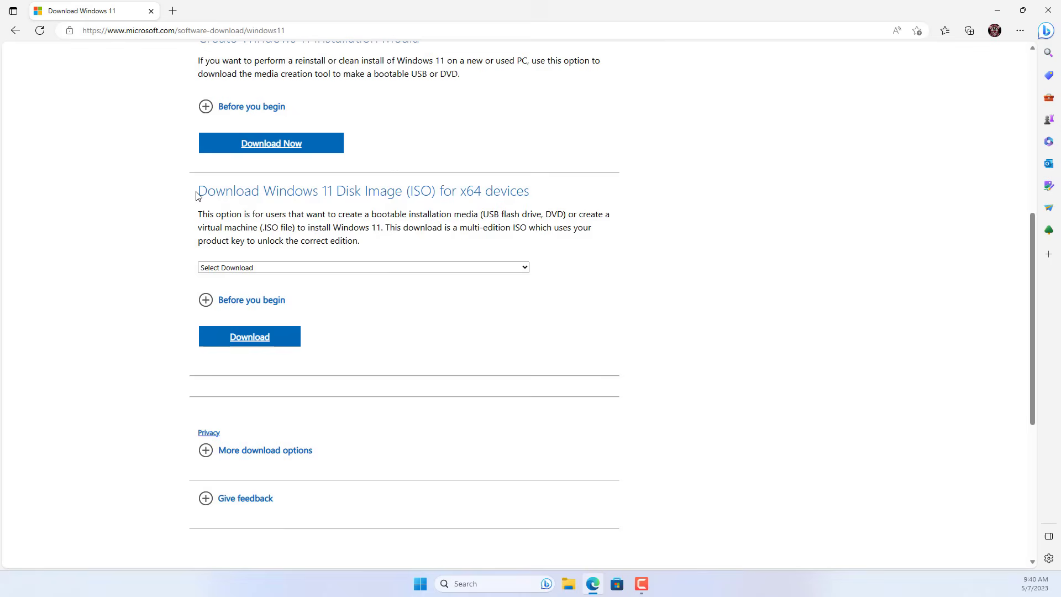
pyautogui.click(257, 268)
pyautogui.click(270, 290)
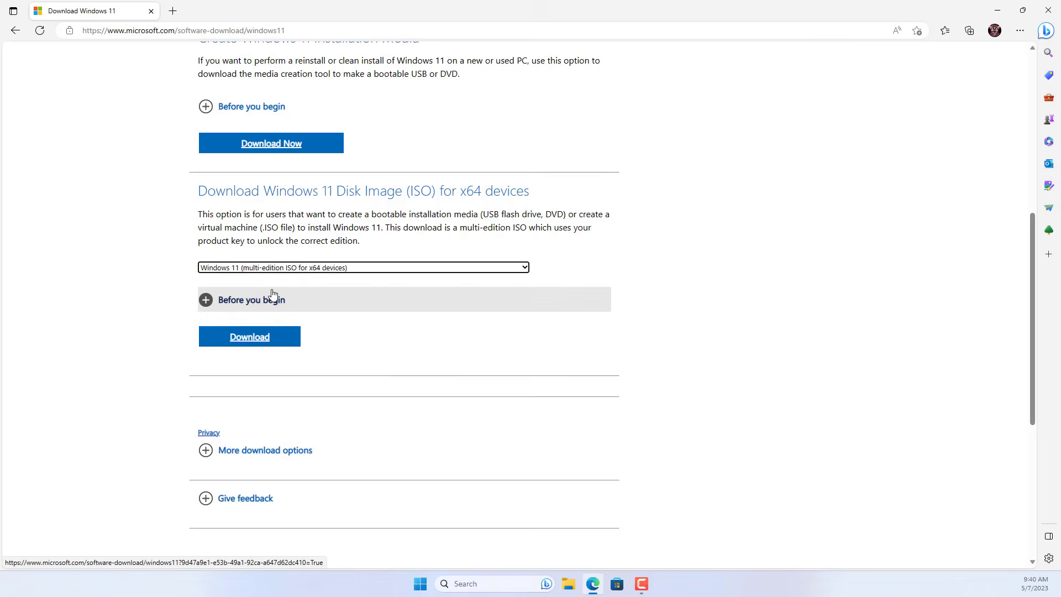
pyautogui.click(254, 338)
# Choose English (United States) as the product language and confirm.
pyautogui.scroll(-4, 255, 332)
pyautogui.click(267, 246)
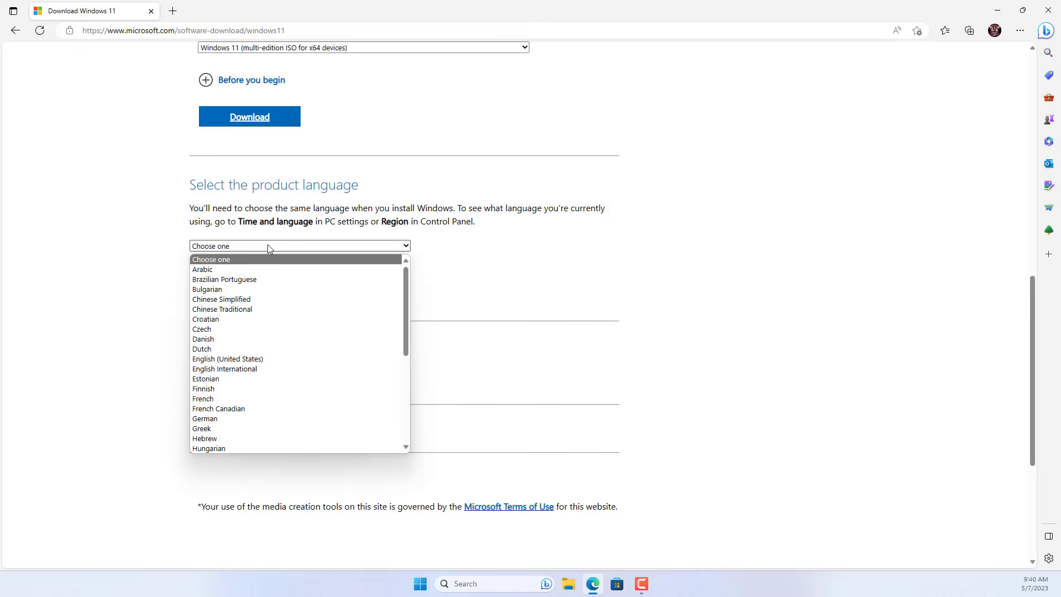
pyautogui.click(244, 360)
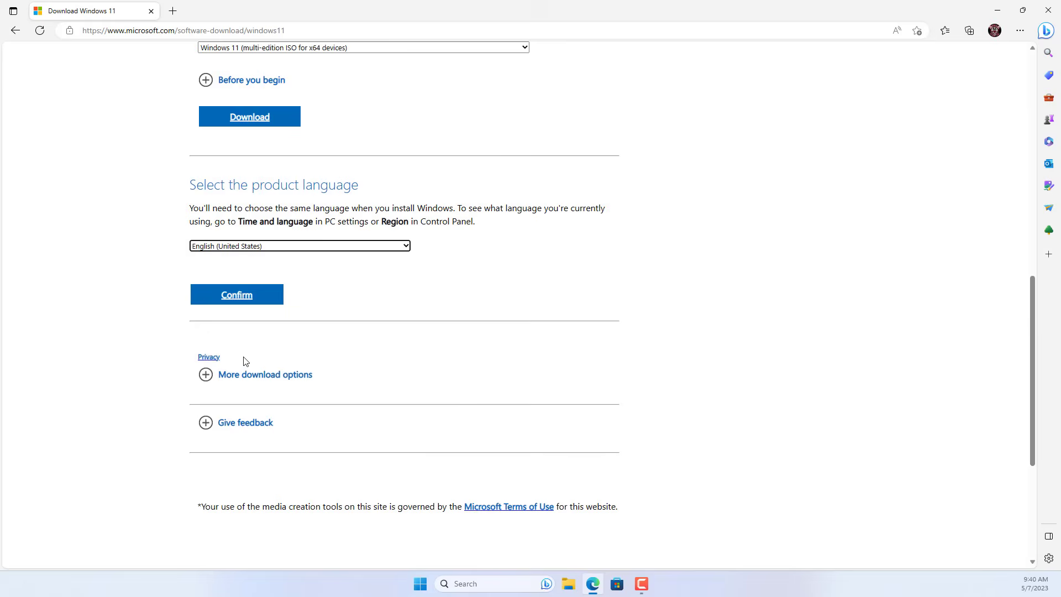
pyautogui.click(235, 296)
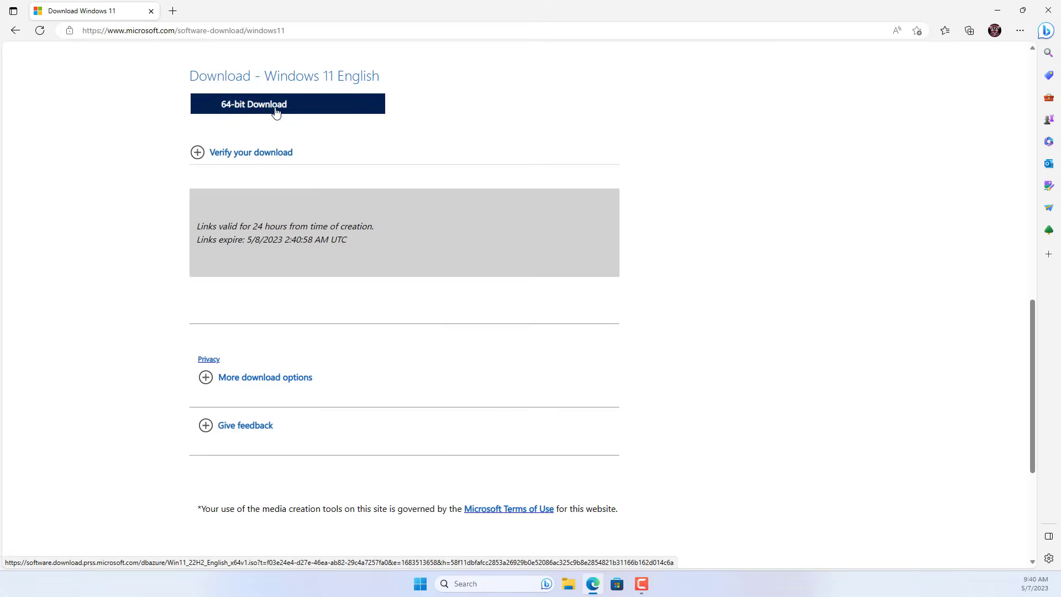
# Start the 64-bit Windows 11 ISO download, then cancel it.
pyautogui.click(276, 112)
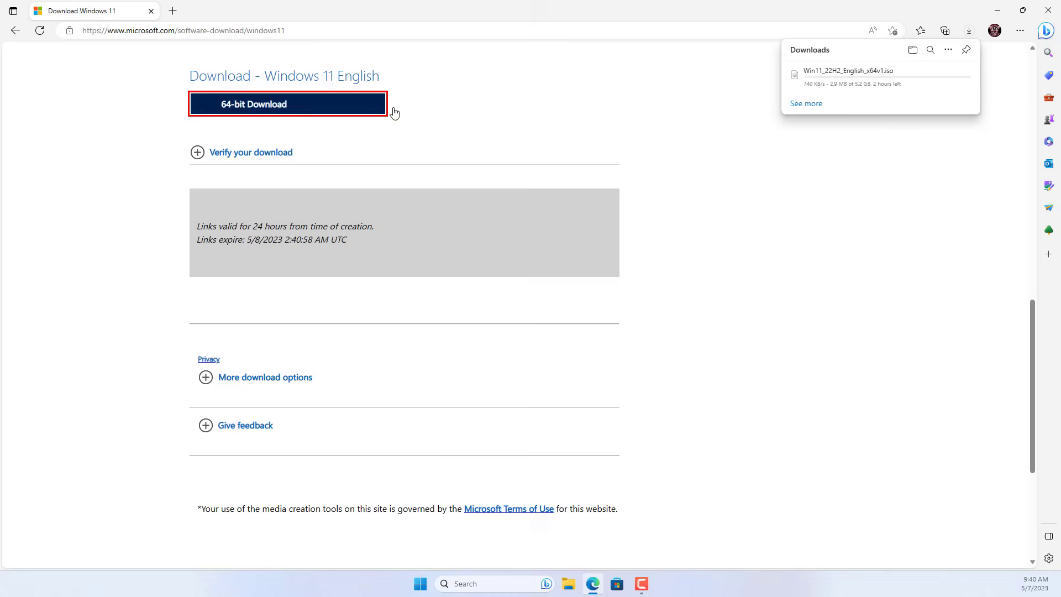
pyautogui.moveTo(839, 74)
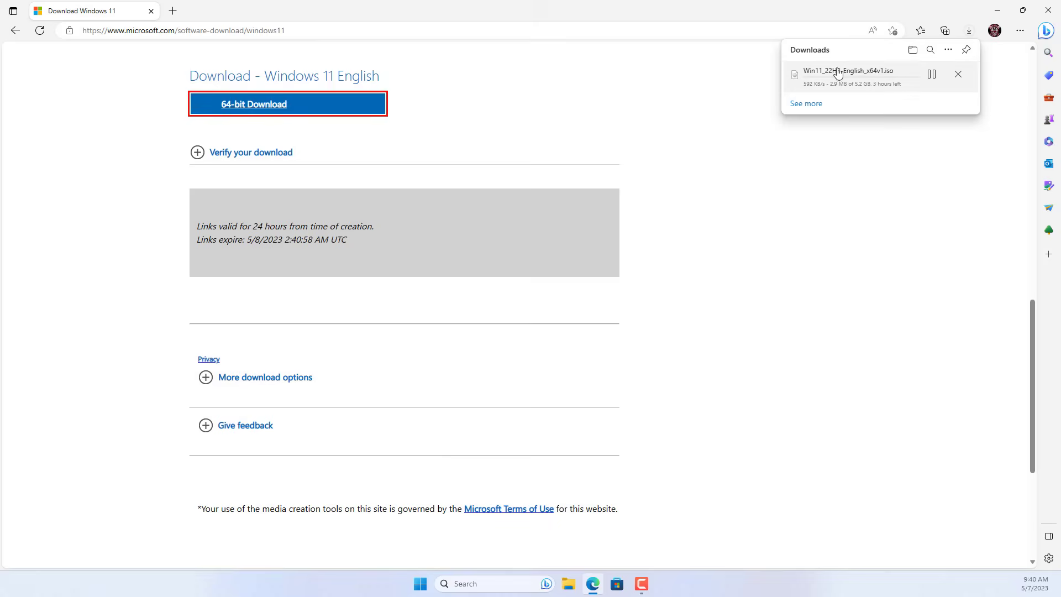
pyautogui.click(960, 74)
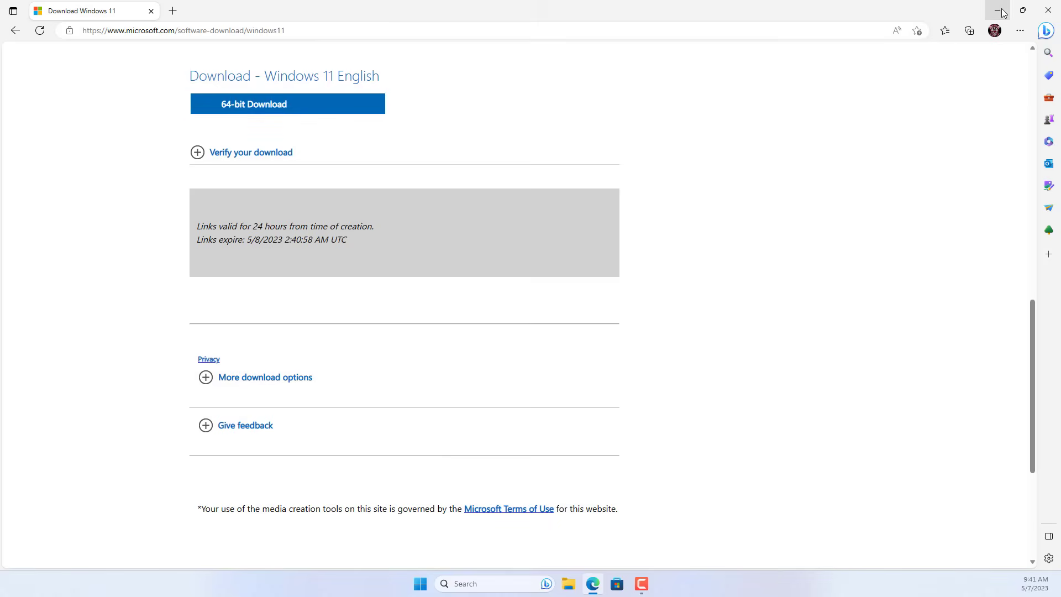
# Minimize Edge and check the desktop ISO's properties: Disc Image File (.iso), 5.17 GB, then close them.
pyautogui.click(1042, 12)
pyautogui.rightClick(21, 131)
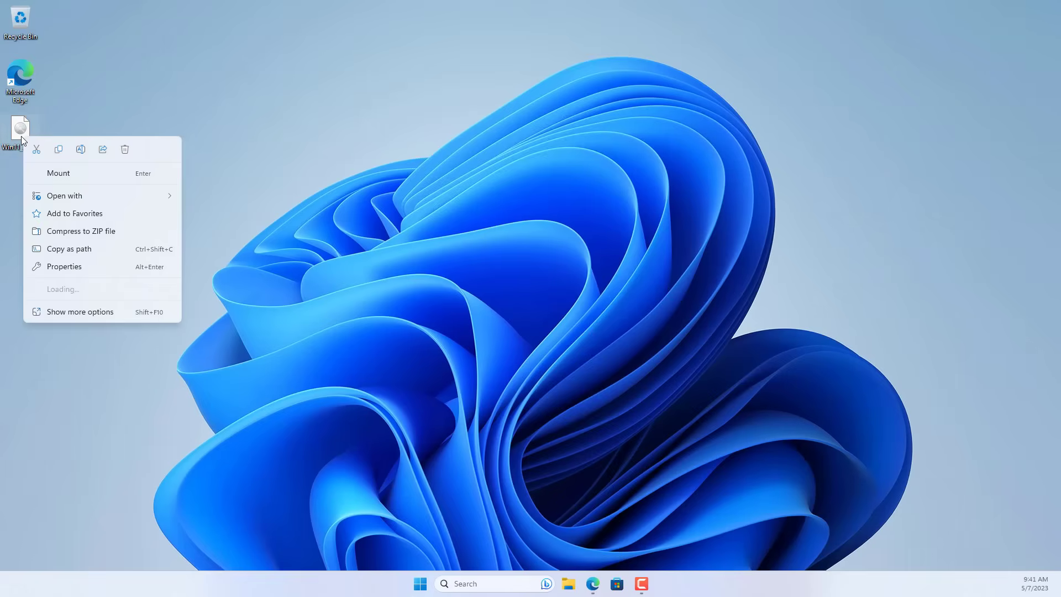
pyautogui.click(68, 268)
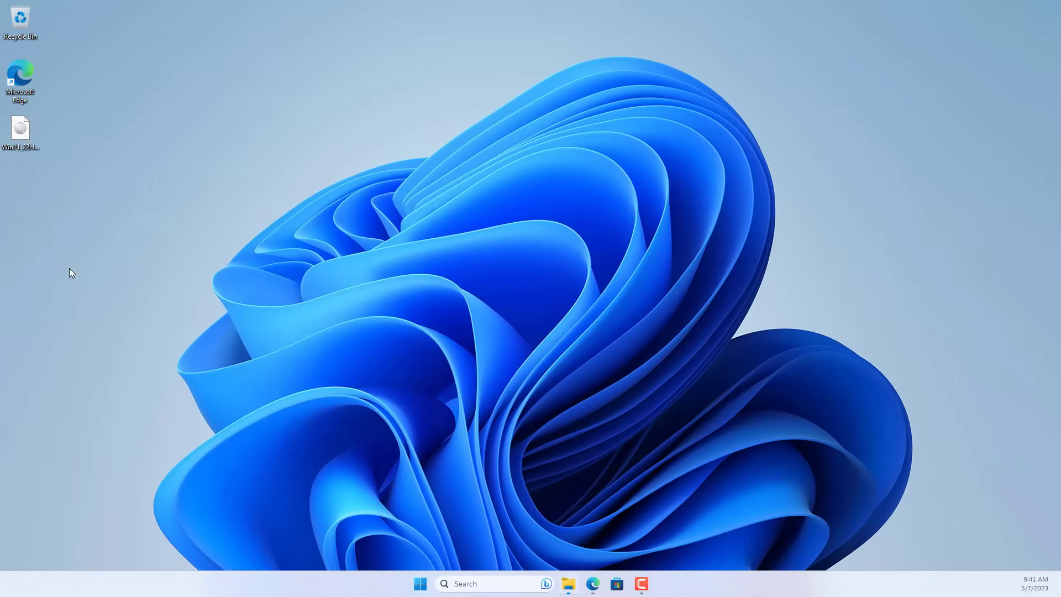
pyautogui.doubleClick(98, 186)
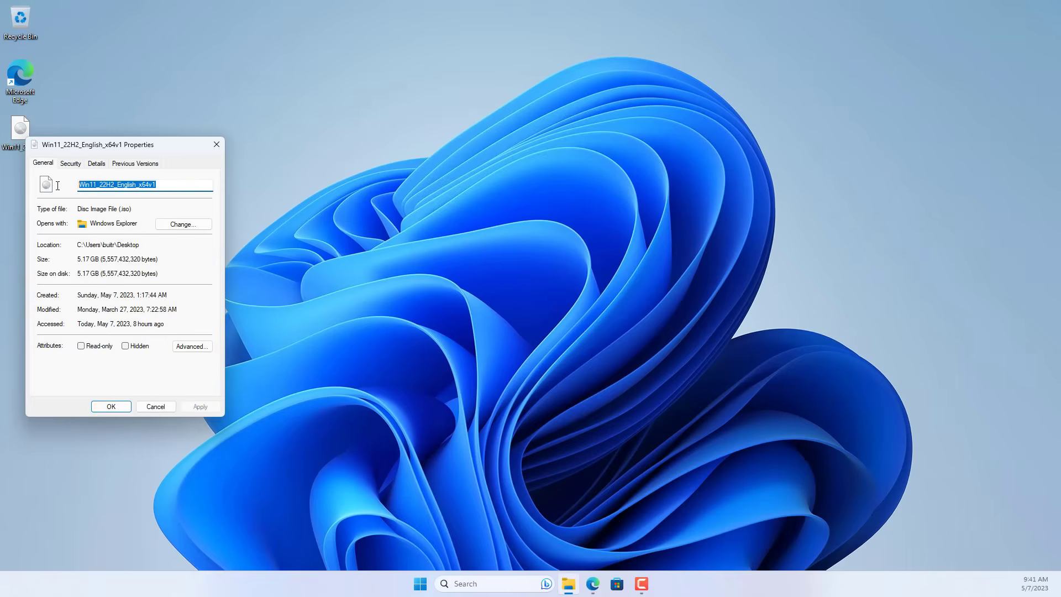
pyautogui.moveTo(136, 211); pyautogui.dragTo(70, 211)
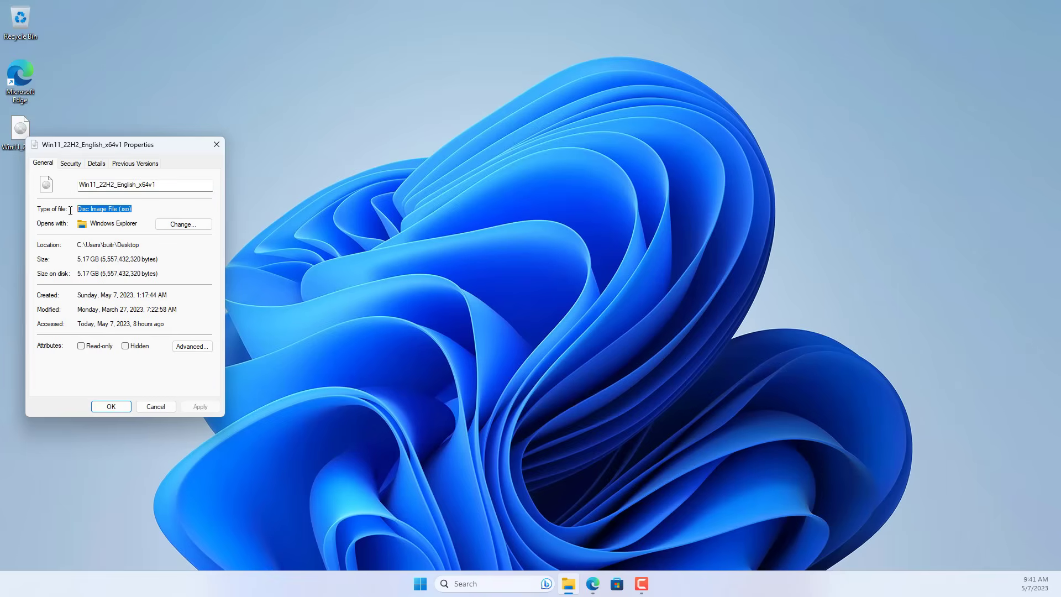
pyautogui.moveTo(161, 259); pyautogui.dragTo(64, 262)
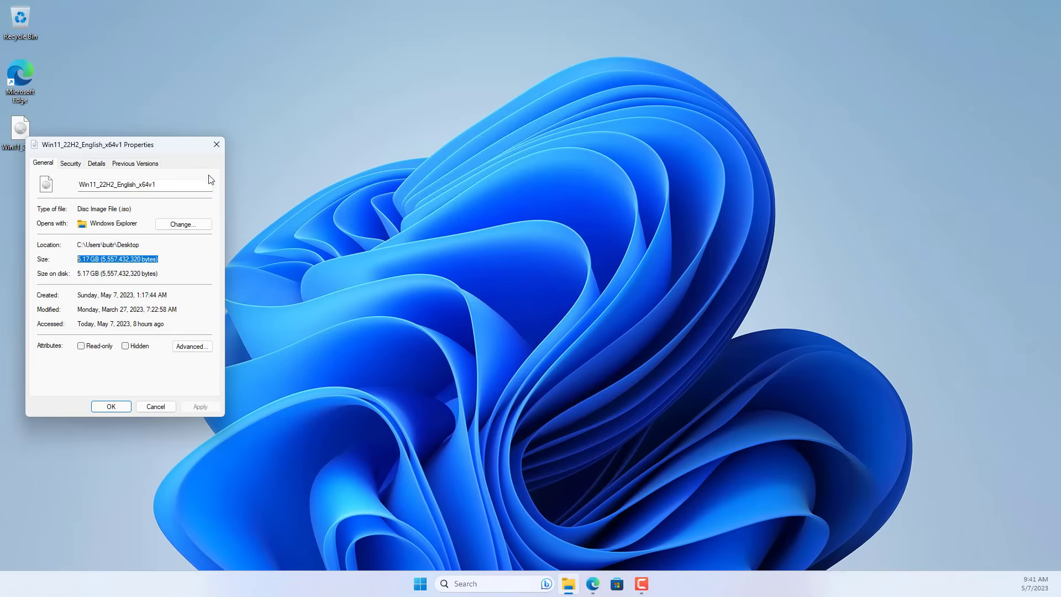
pyautogui.click(217, 146)
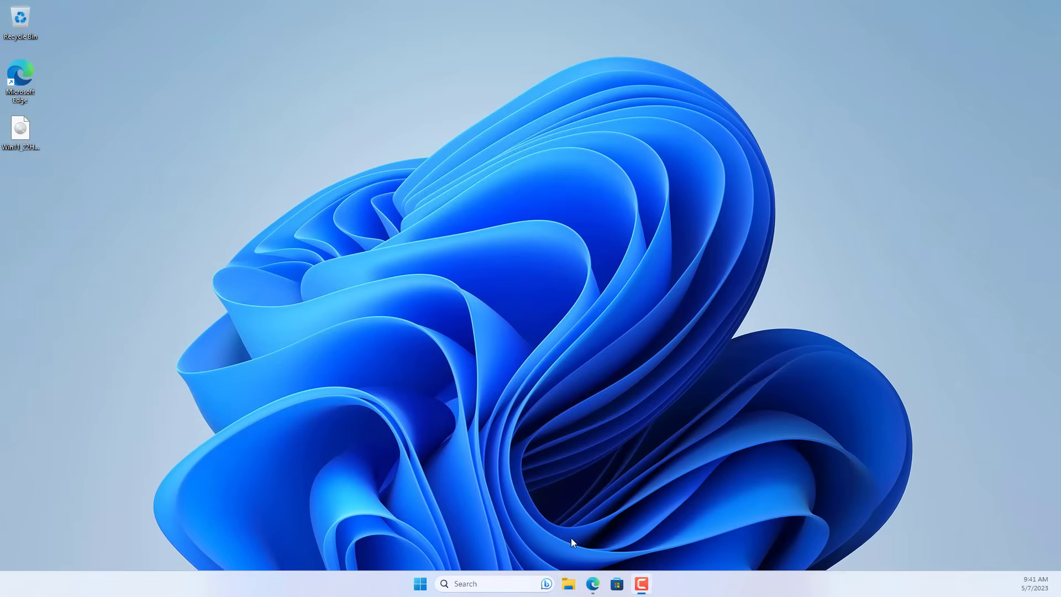
# Restore Edge and go to rufus.ie in a new tab.
pyautogui.click(593, 584)
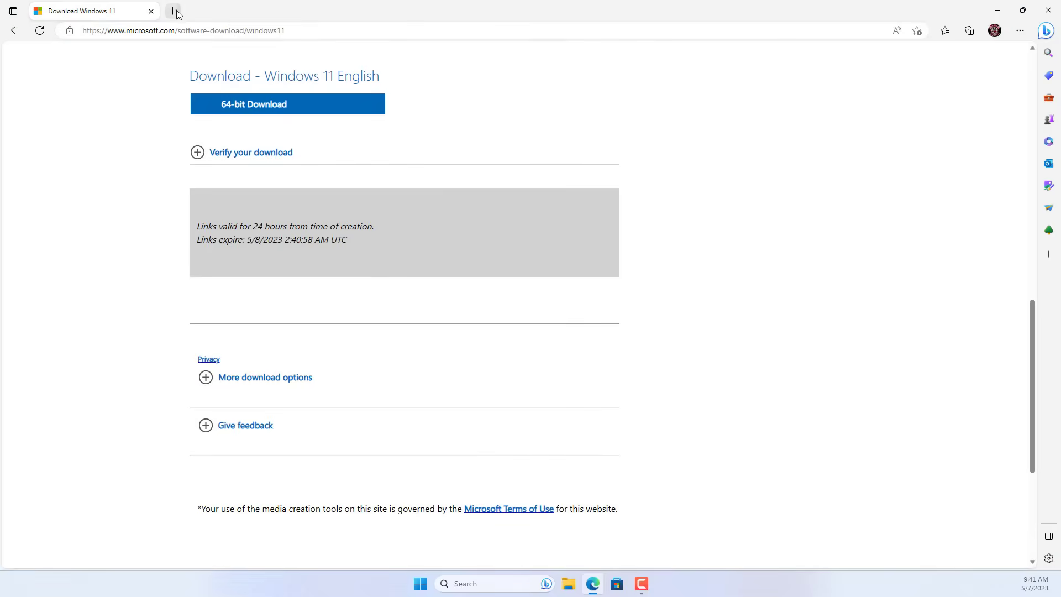
pyautogui.click(174, 11)
pyautogui.write('r')
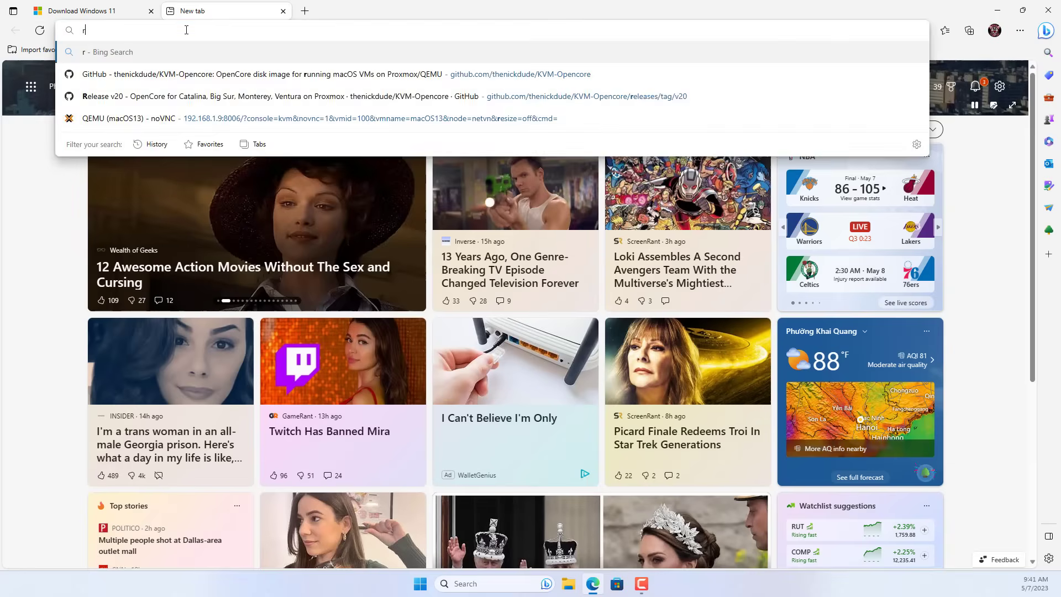
pyautogui.write('u')
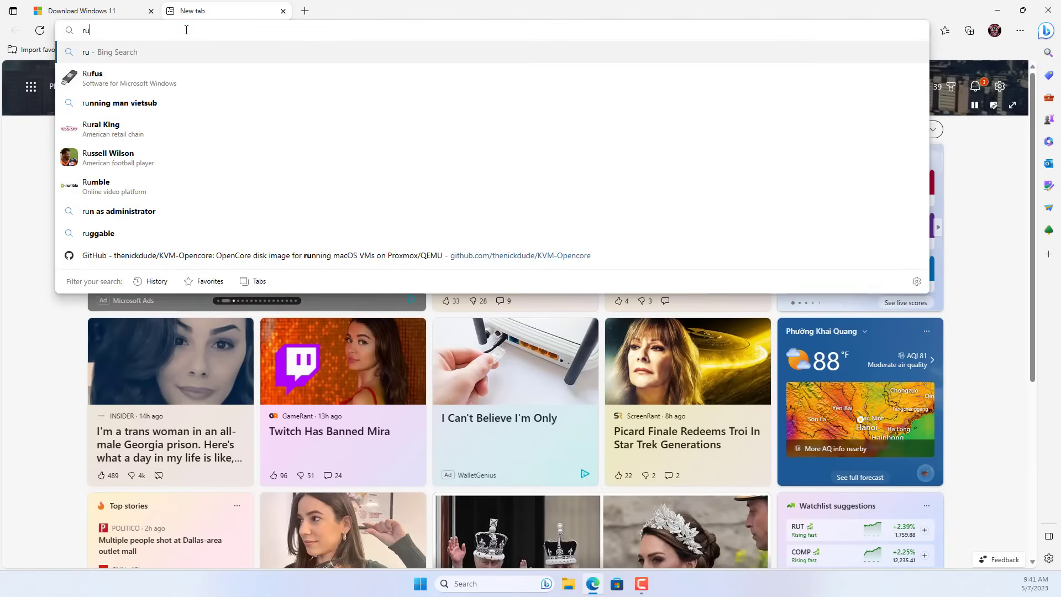
pyautogui.write('fus.ie')
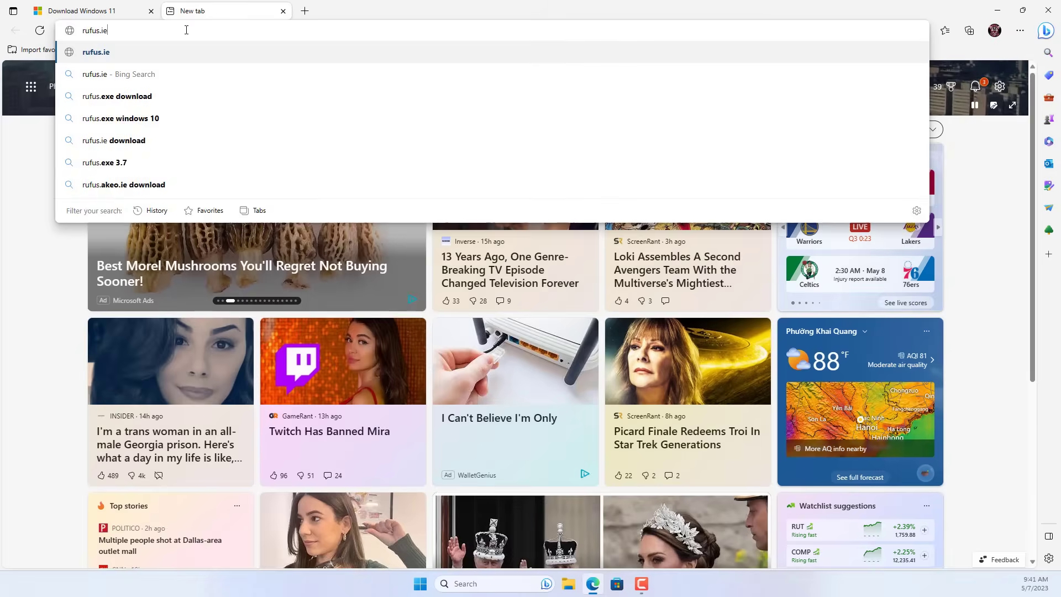
pyautogui.press('Return')
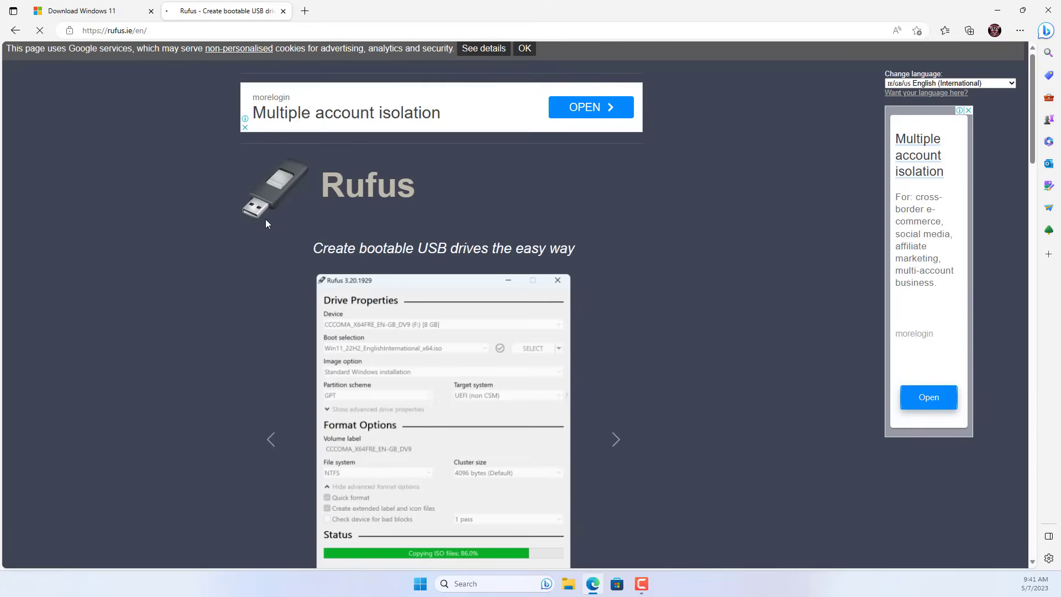
# Download rufus-4.0.exe and show it in its Downloads folder.
pyautogui.scroll(-10, 267, 216)
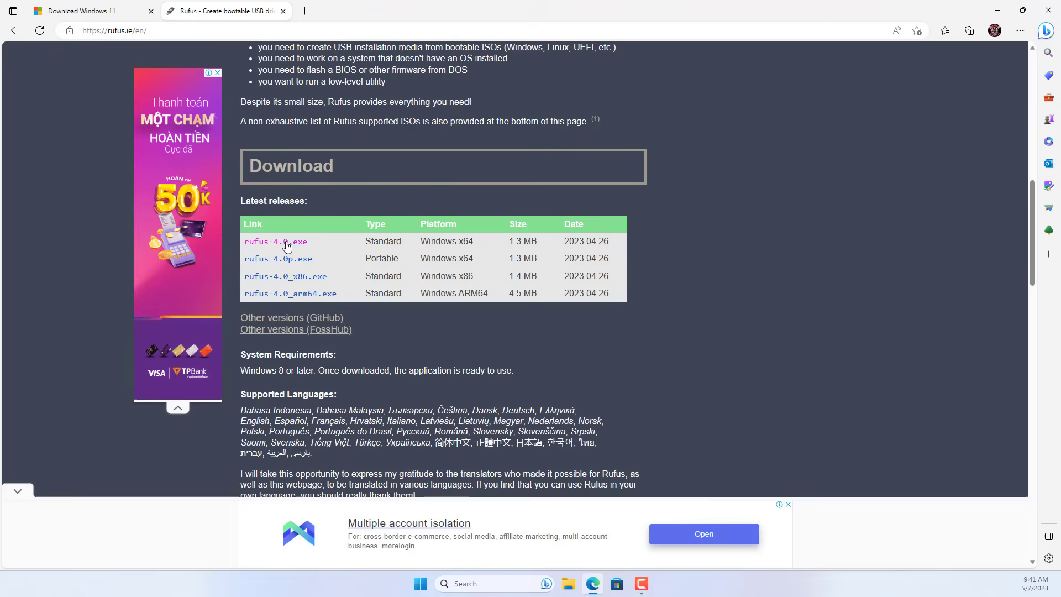
pyautogui.click(287, 243)
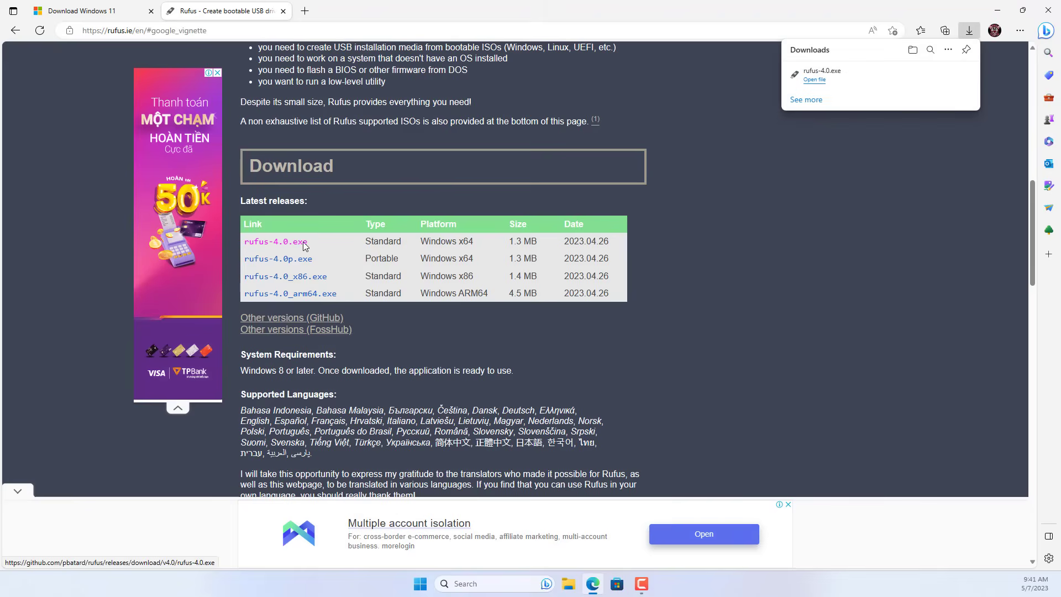
pyautogui.moveTo(812, 83)
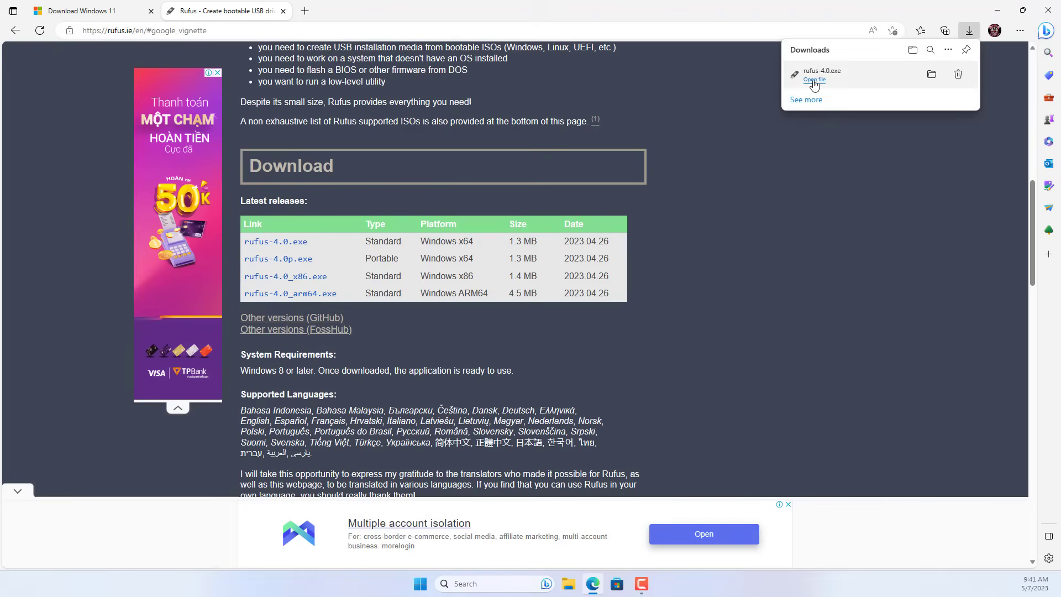
pyautogui.click(932, 81)
pyautogui.click(973, 10)
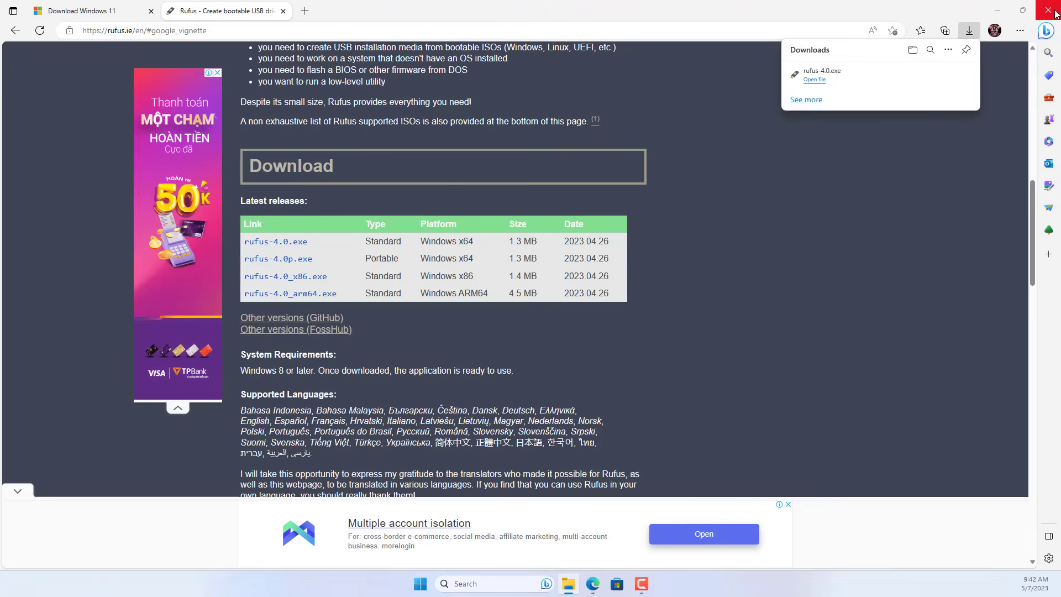
# Close Edge, drag rufus-4.0 from Downloads to the desktop, close Explorer, and open Rufus.
pyautogui.click(1048, 10)
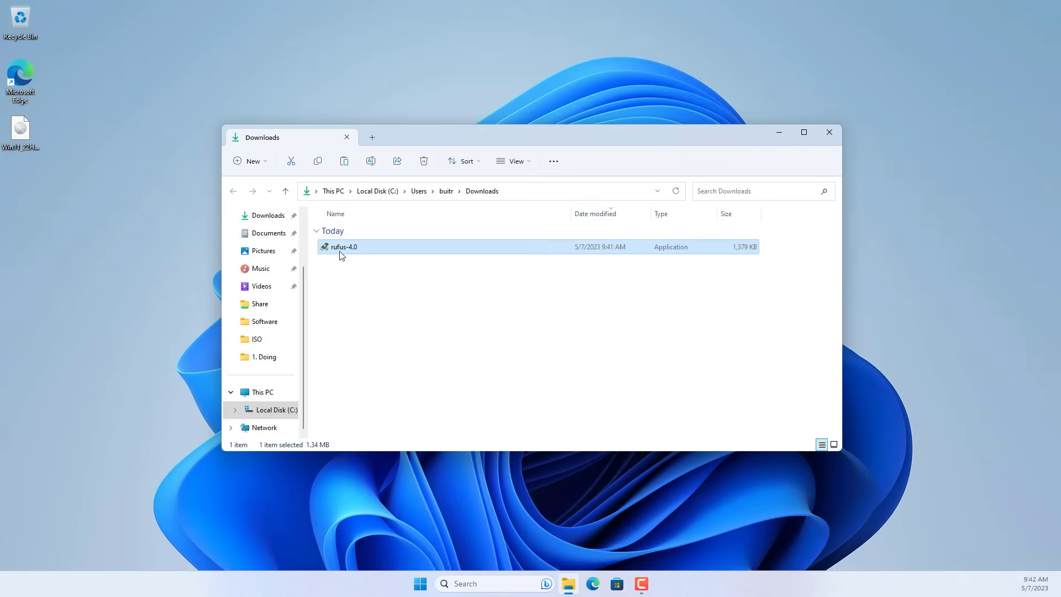
pyautogui.moveTo(342, 250); pyautogui.dragTo(113, 110)
pyautogui.hotkey('alt', 'F4')
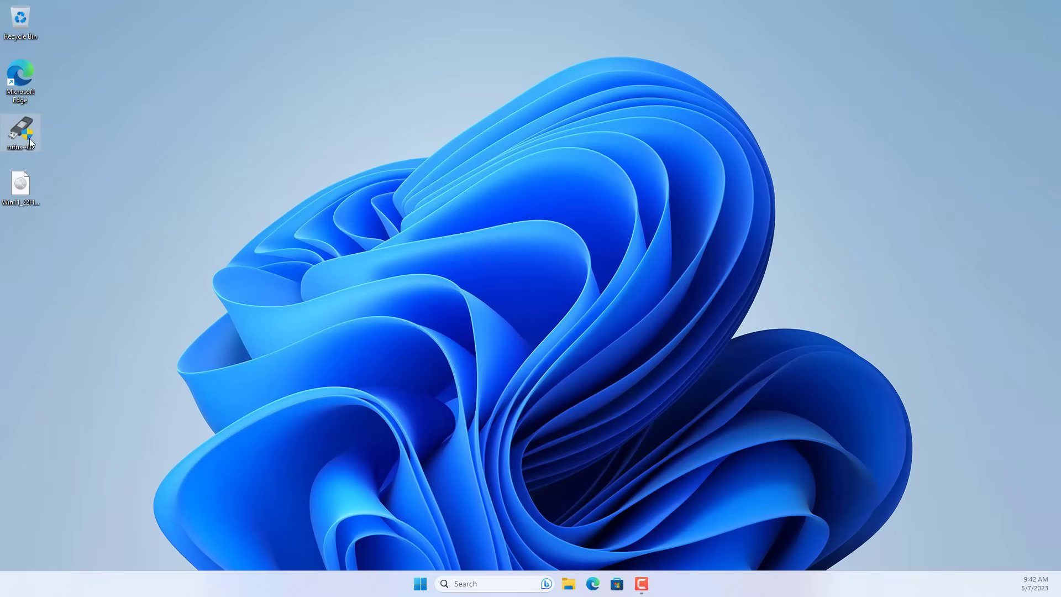
pyautogui.rightClick(28, 137)
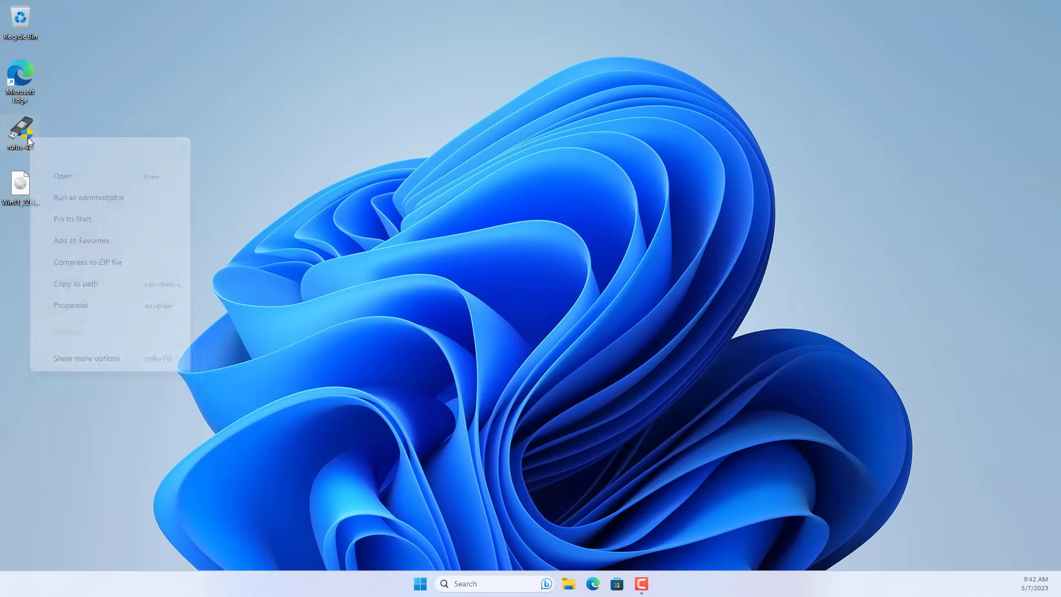
pyautogui.click(78, 175)
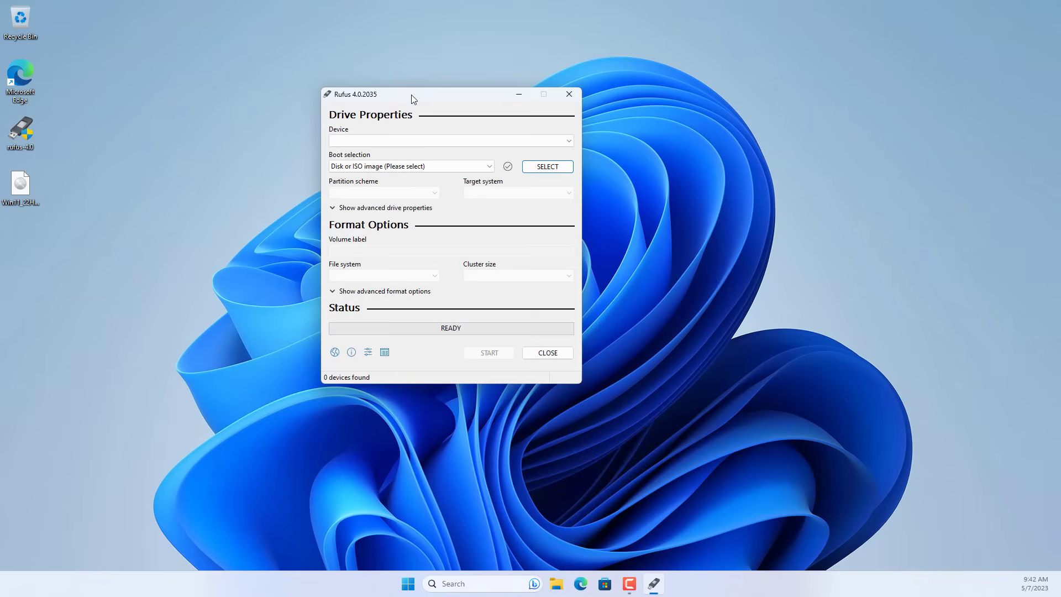
# Enable List USB Hard Drives in advanced drive properties and select NO_LABEL (Disk 1) [240 GB].
pyautogui.click(408, 144)
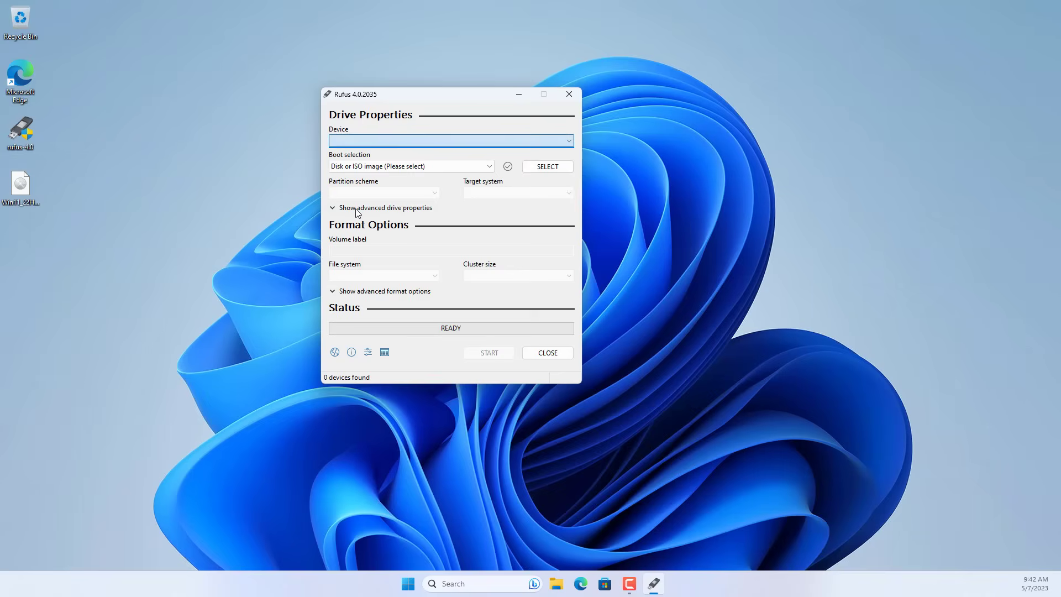
pyautogui.click(334, 210)
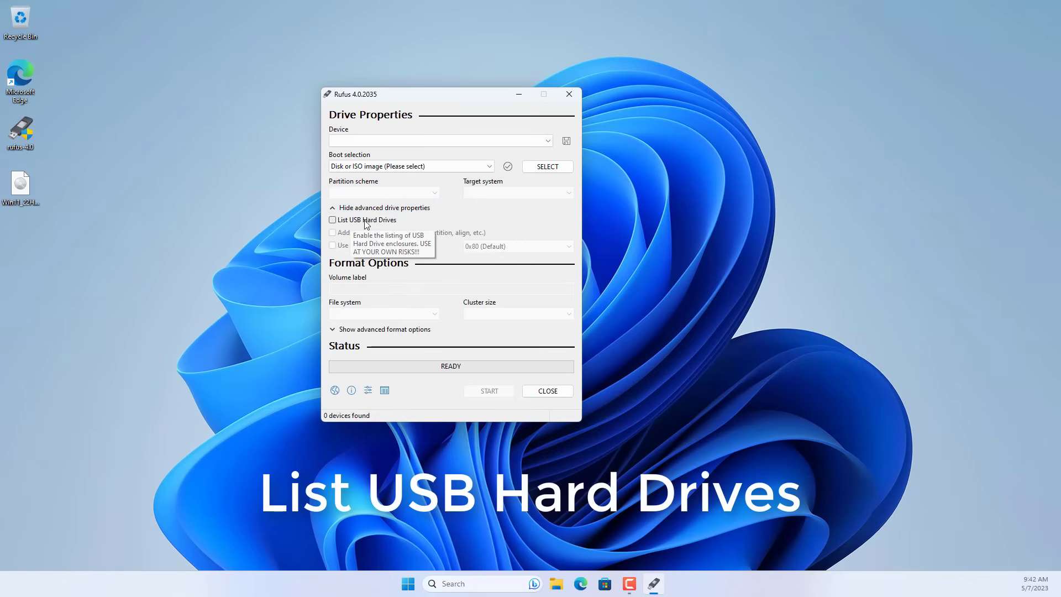
pyautogui.click(361, 220)
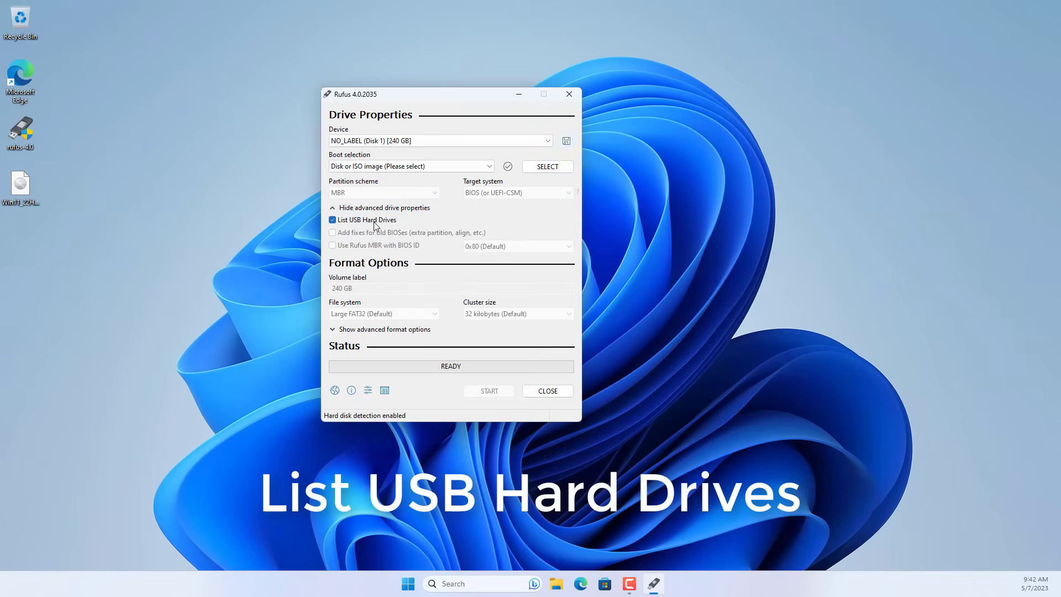
pyautogui.click(420, 140)
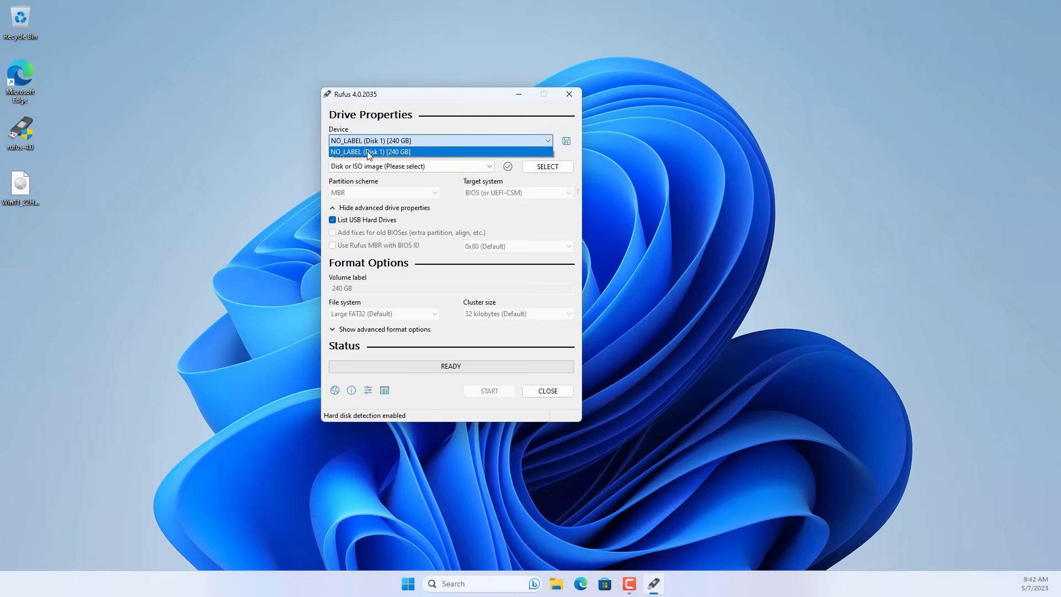
pyautogui.click(396, 152)
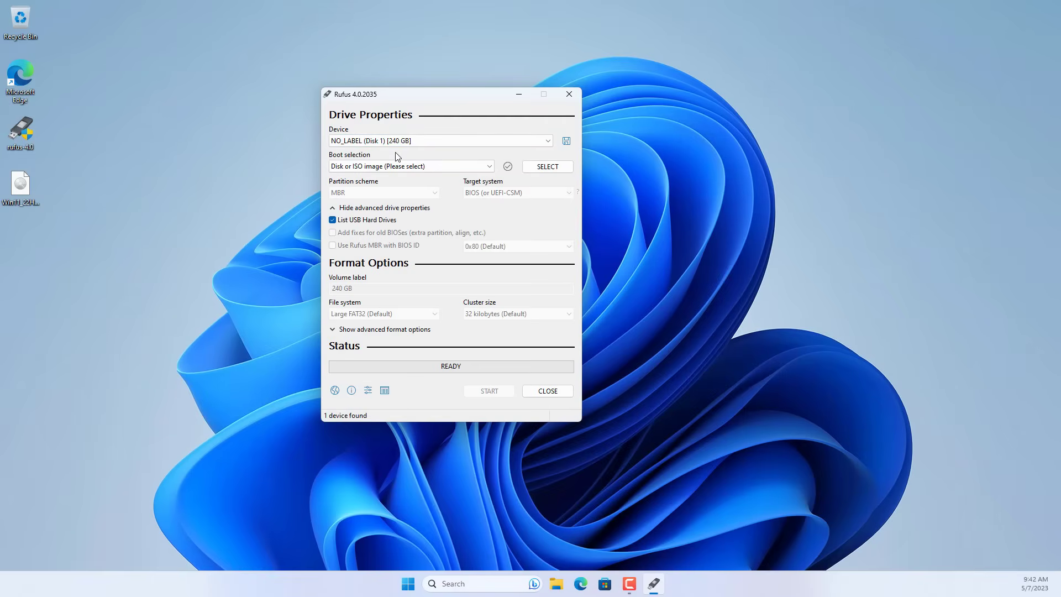
# Load Win11_22H2_English_x64v1.iso from the Desktop and replace the volume label with 'Windows 11'.
pyautogui.click(547, 168)
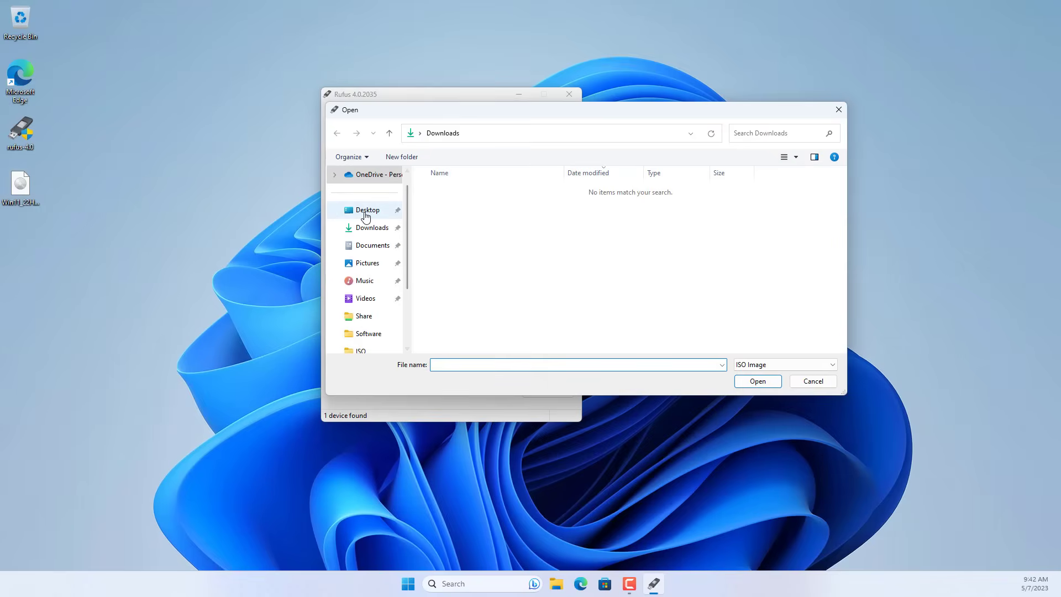
pyautogui.click(366, 210)
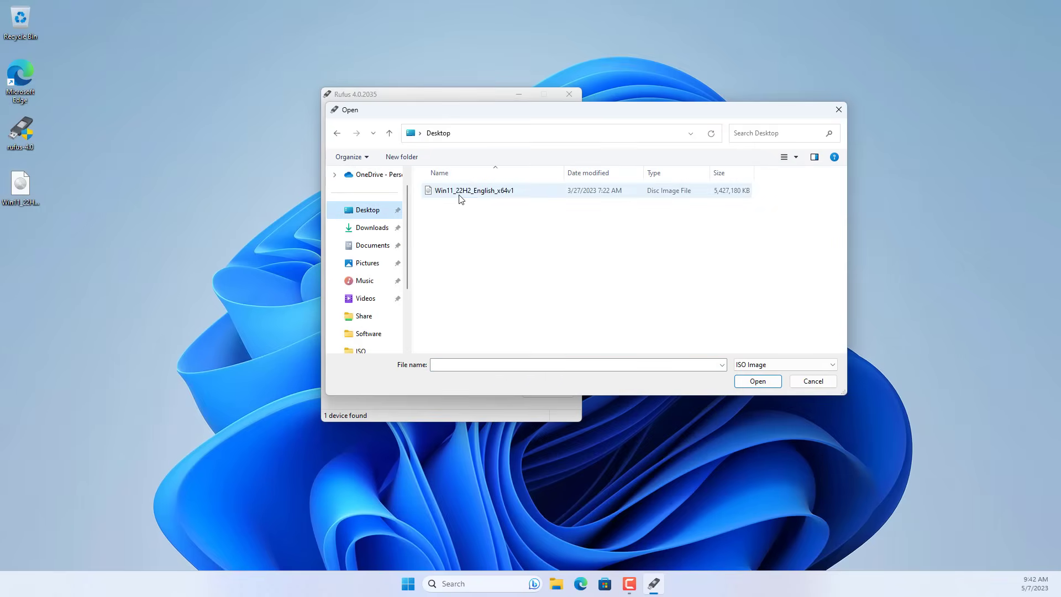
pyautogui.click(460, 195)
pyautogui.click(758, 381)
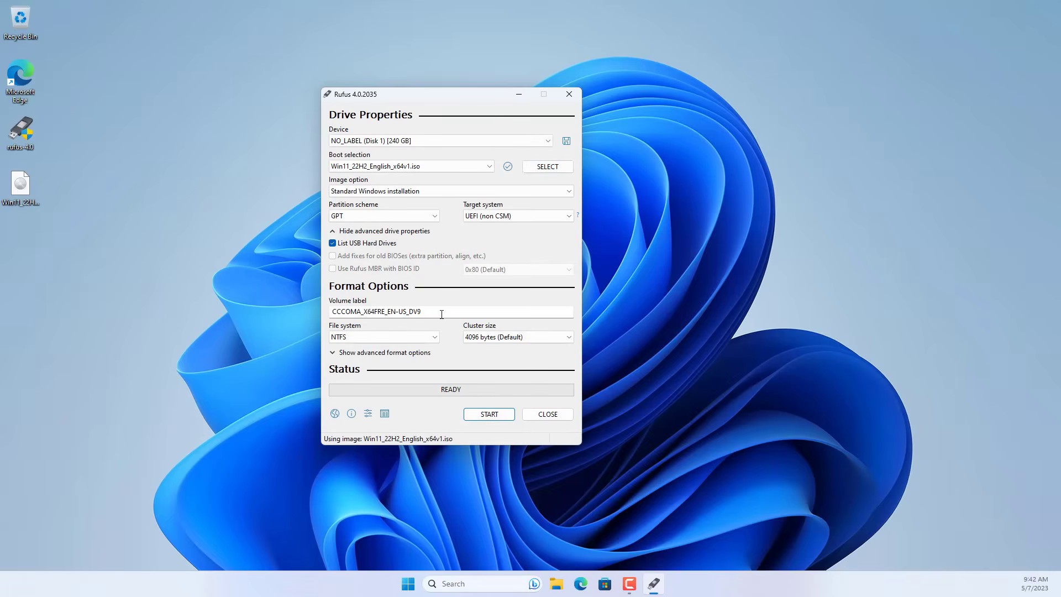
pyautogui.moveTo(436, 312); pyautogui.dragTo(328, 314)
pyautogui.write('Windows 11')
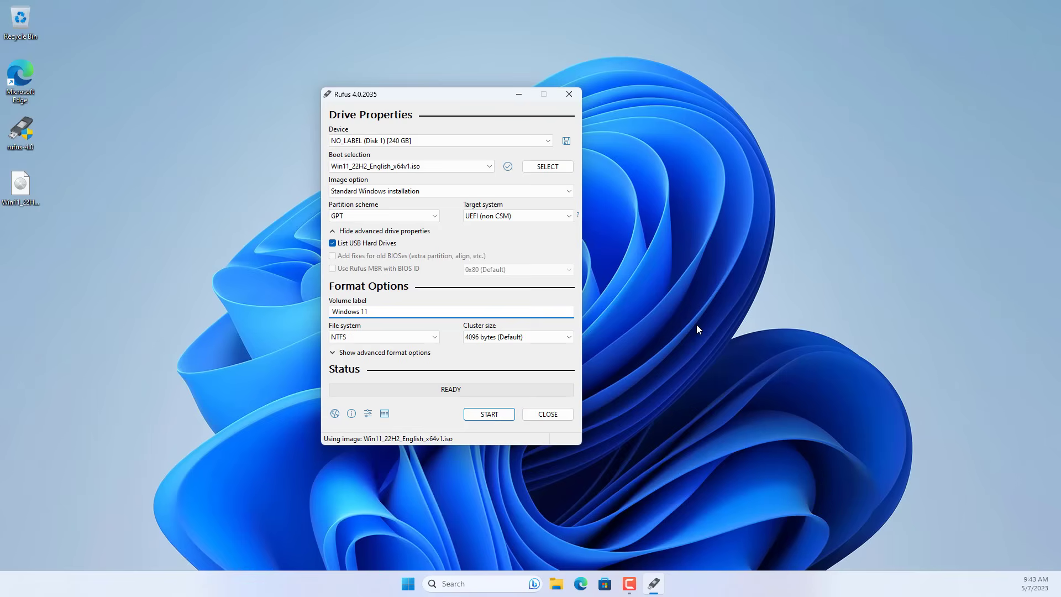
# Finish the 'Windows 11' label, set the image option to Windows To Go, and start writing.
pyautogui.doubleClick(349, 312)
pyautogui.click(475, 383)
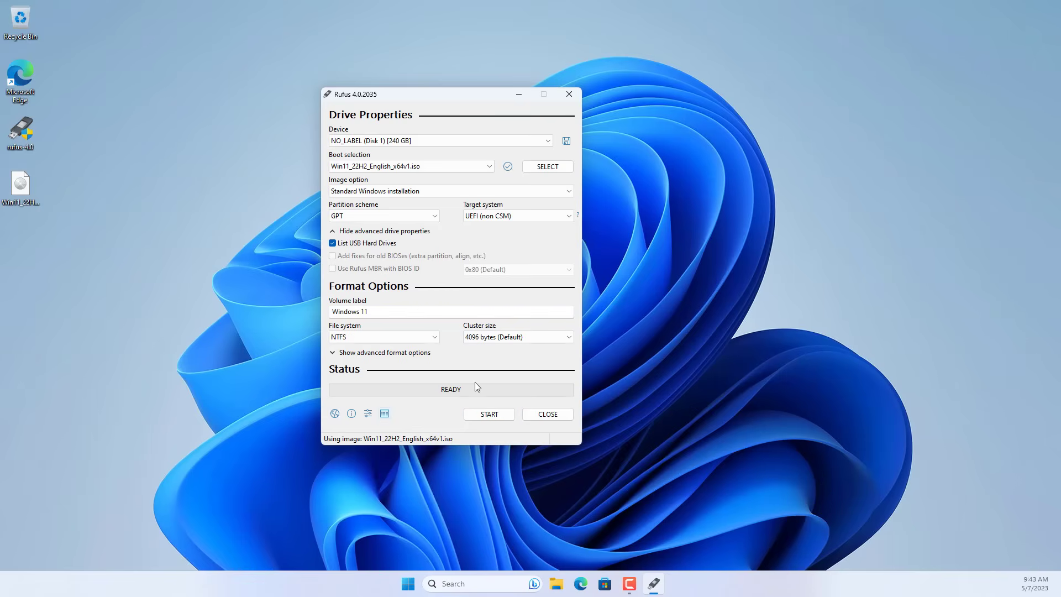
pyautogui.click(381, 191)
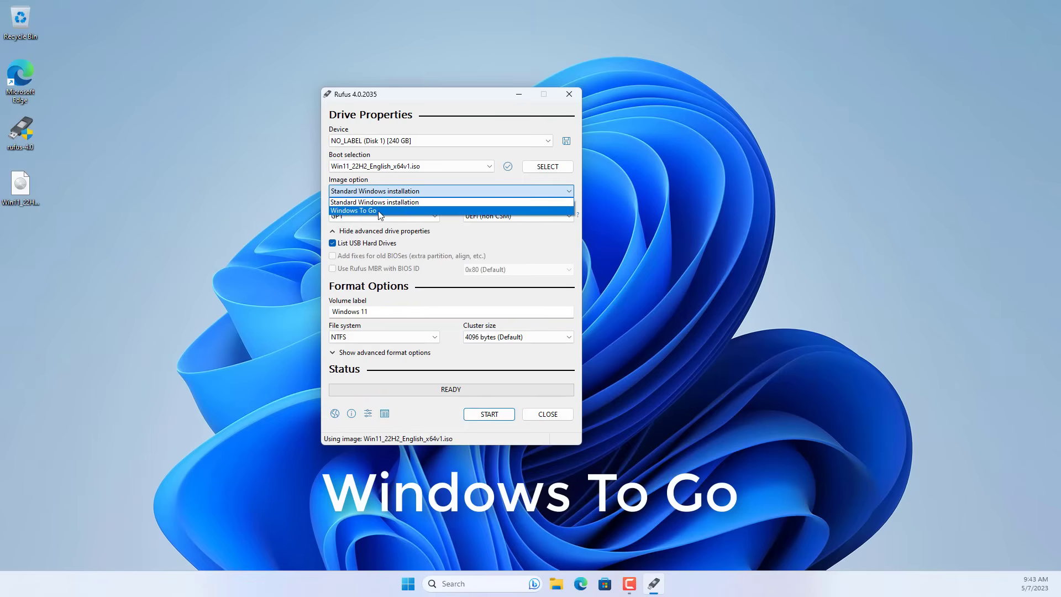
pyautogui.click(383, 211)
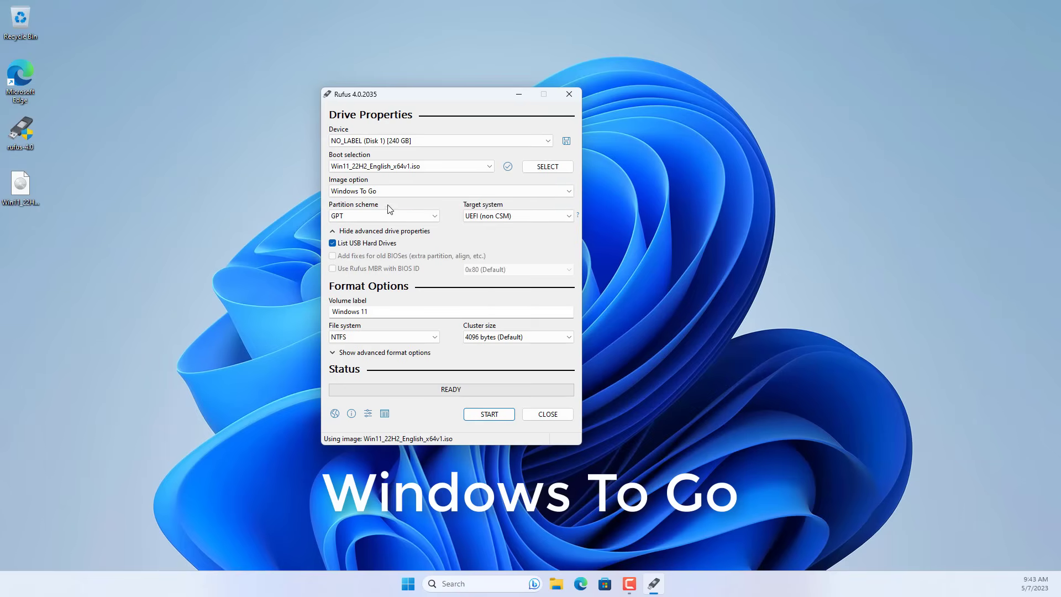
pyautogui.click(487, 415)
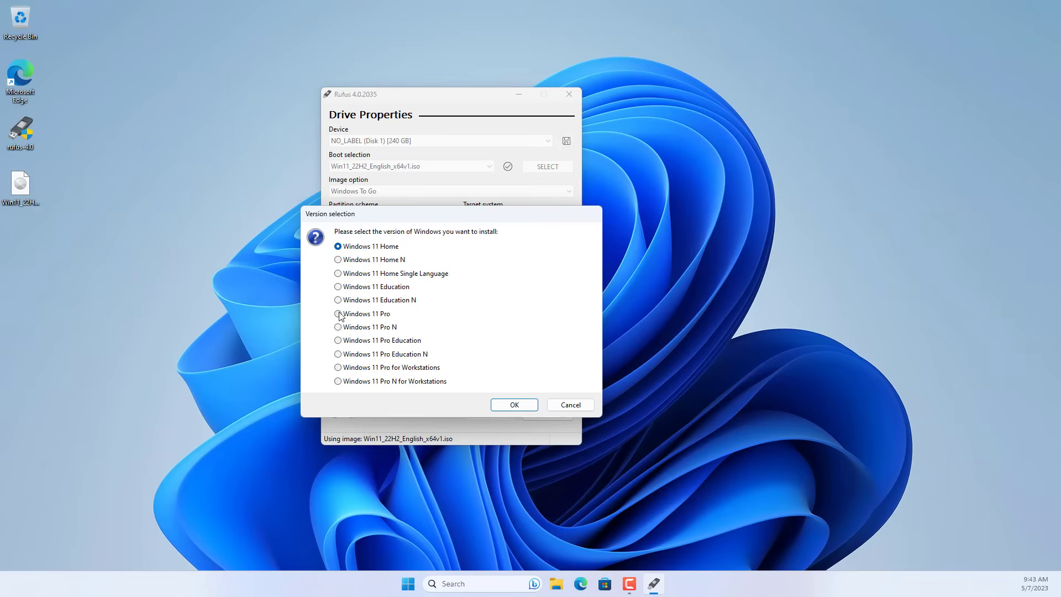
# Confirm Windows 11 Pro, accept removing the online Microsoft account requirement, and approve erasing the drive.
pyautogui.click(514, 406)
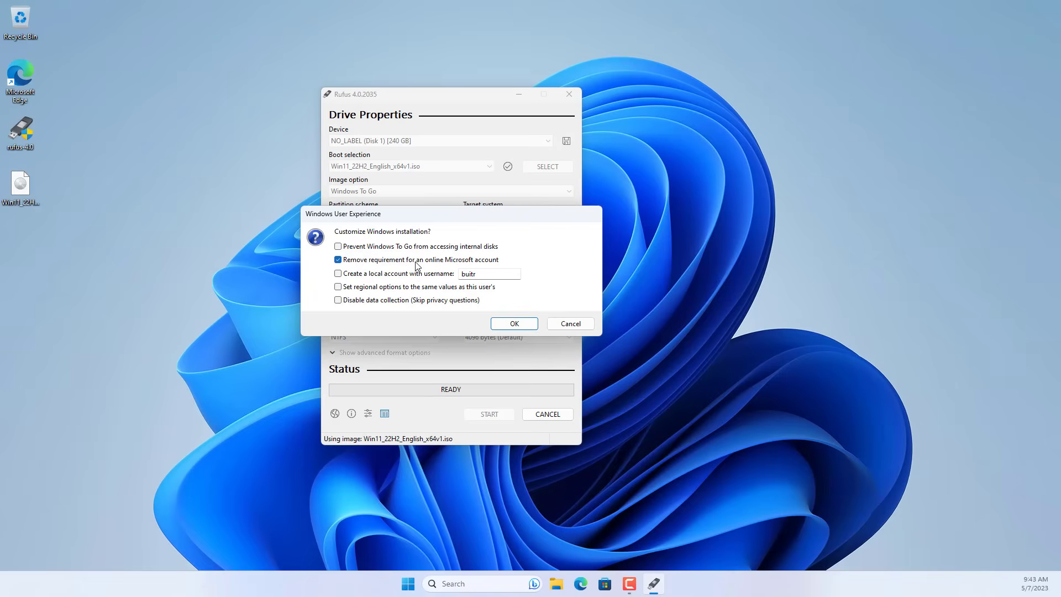
pyautogui.click(517, 326)
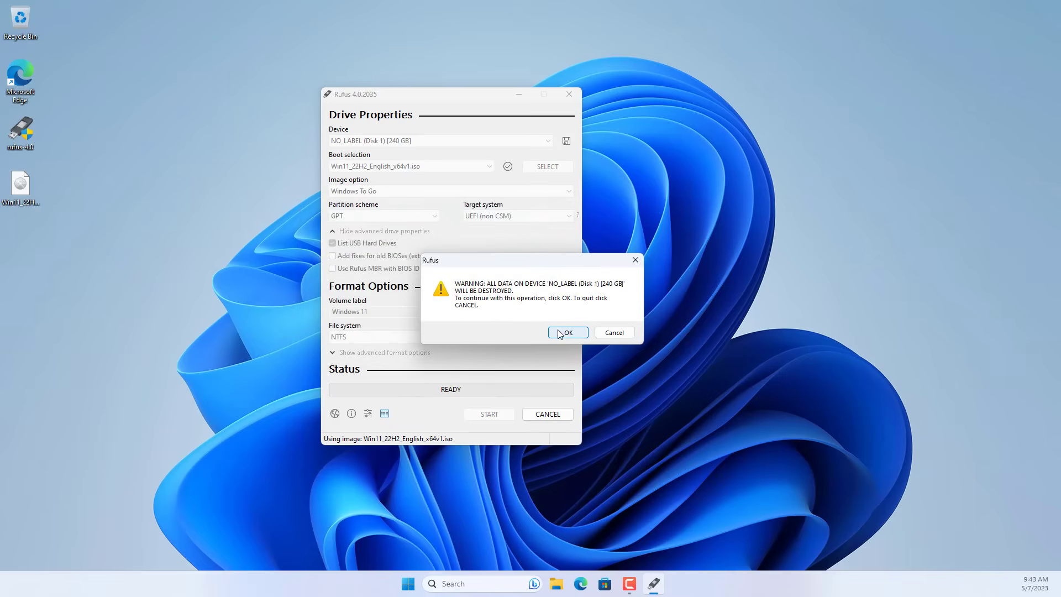
pyautogui.click(561, 334)
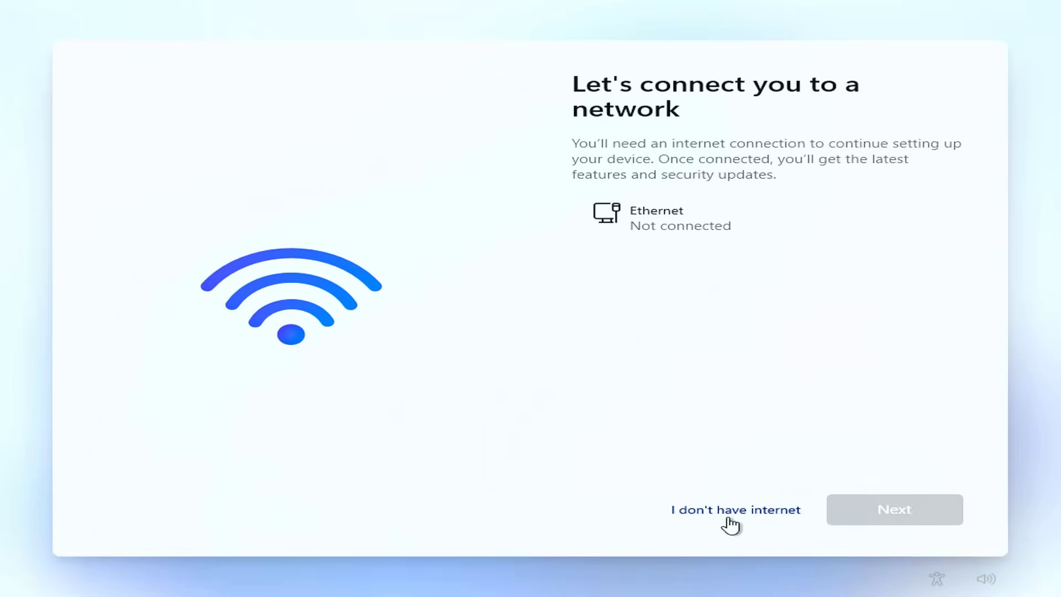
# Skip the internet connection, continue with limited setup, and enter a local user name.
pyautogui.click(730, 514)
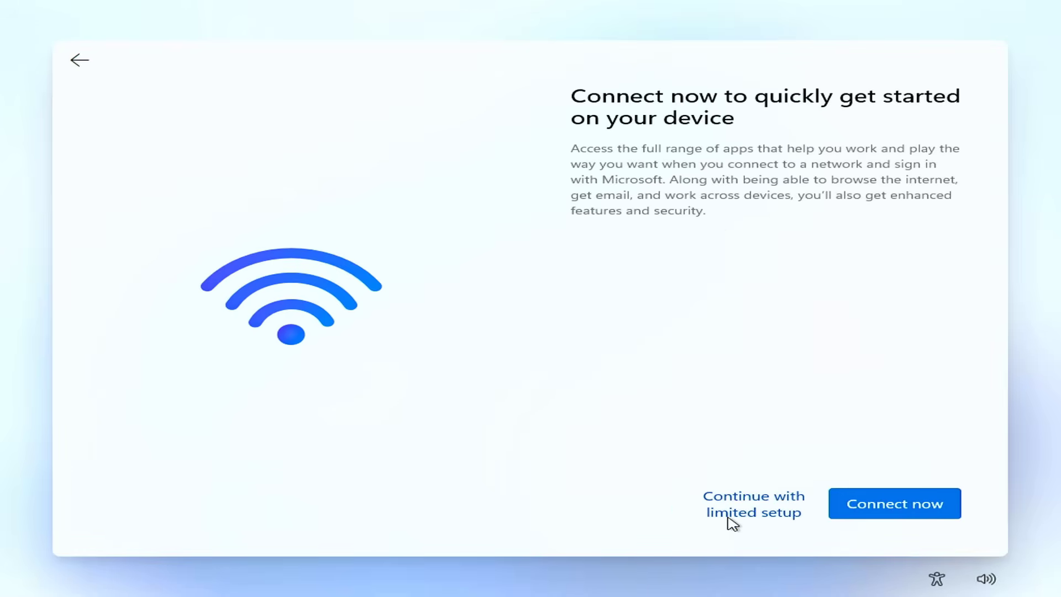
pyautogui.click(758, 515)
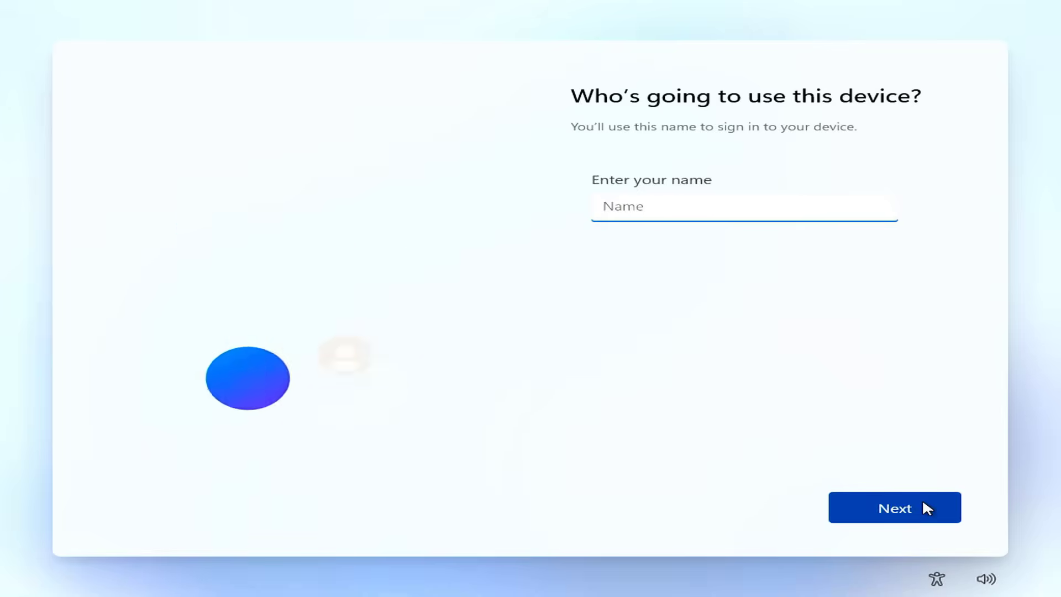
pyautogui.write('NET')
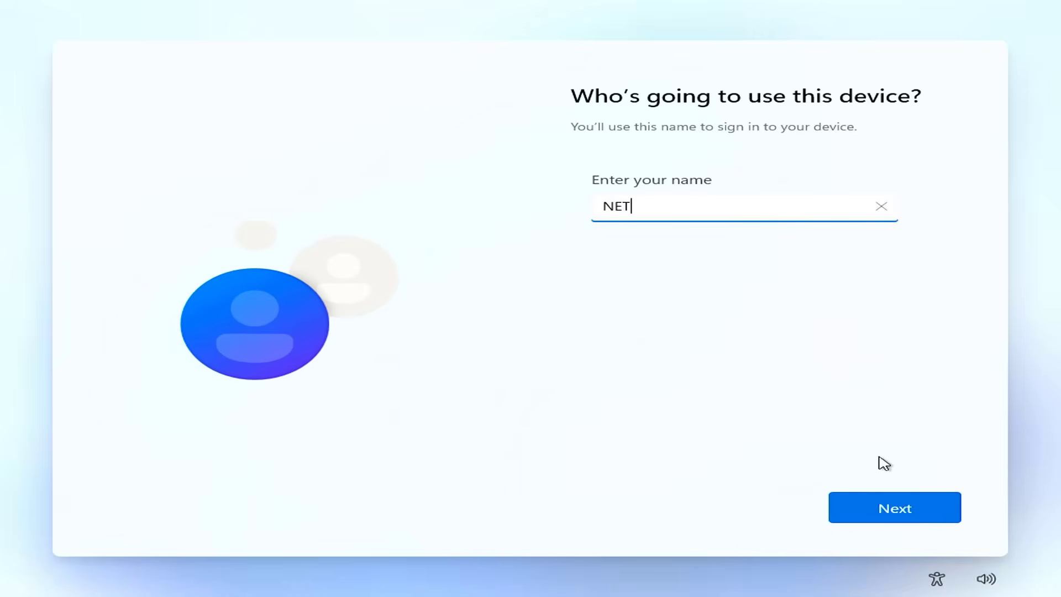
pyautogui.write('VN')
pyautogui.click(909, 510)
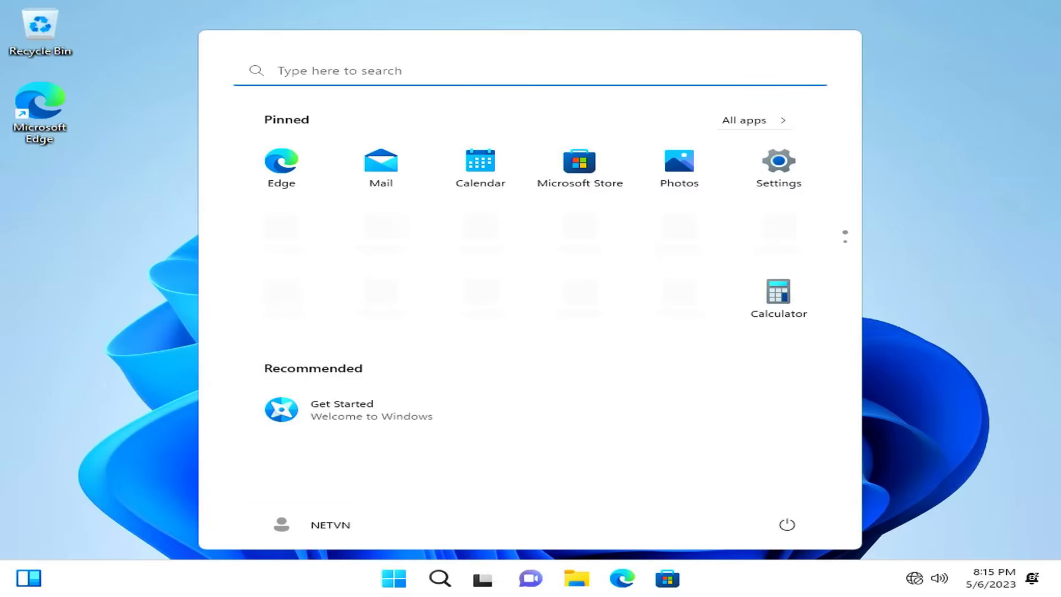
# Open Settings > System > About and highlight the Edition value, Windows 11 Pro.
pyautogui.click(778, 163)
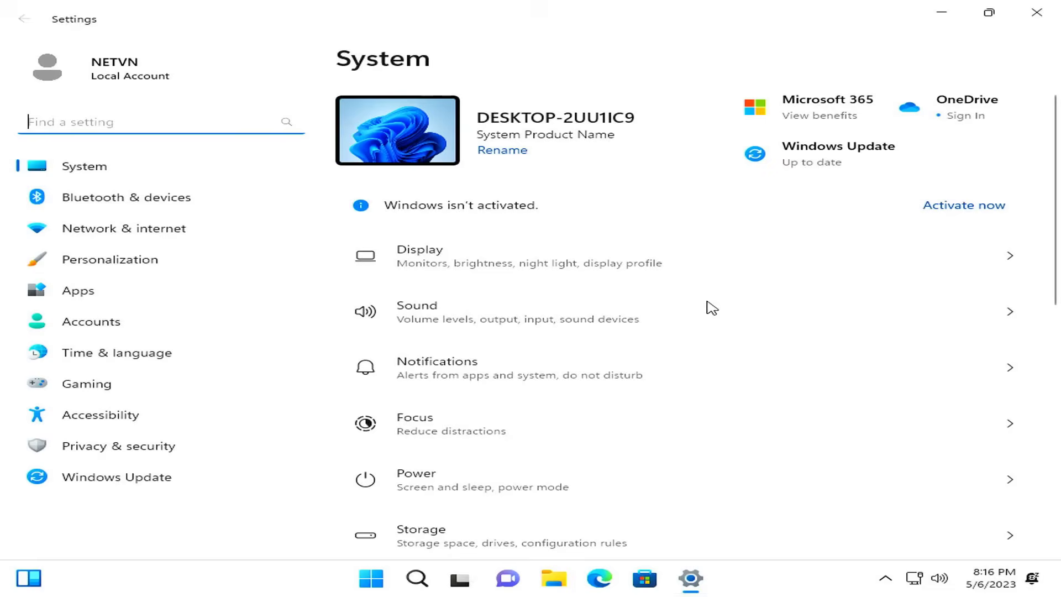
pyautogui.scroll(-10, 712, 308)
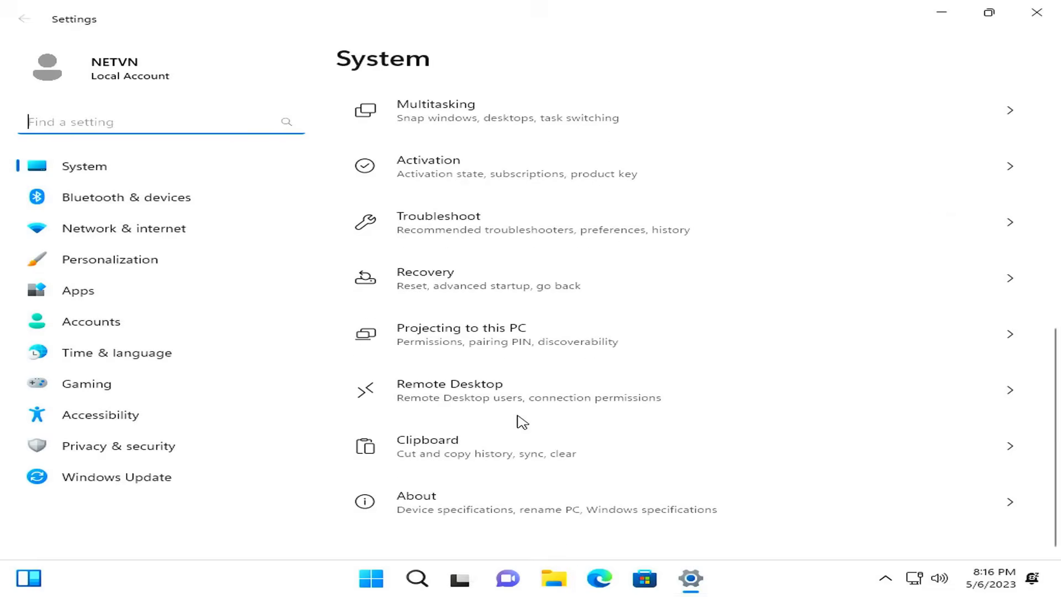
pyautogui.click(422, 500)
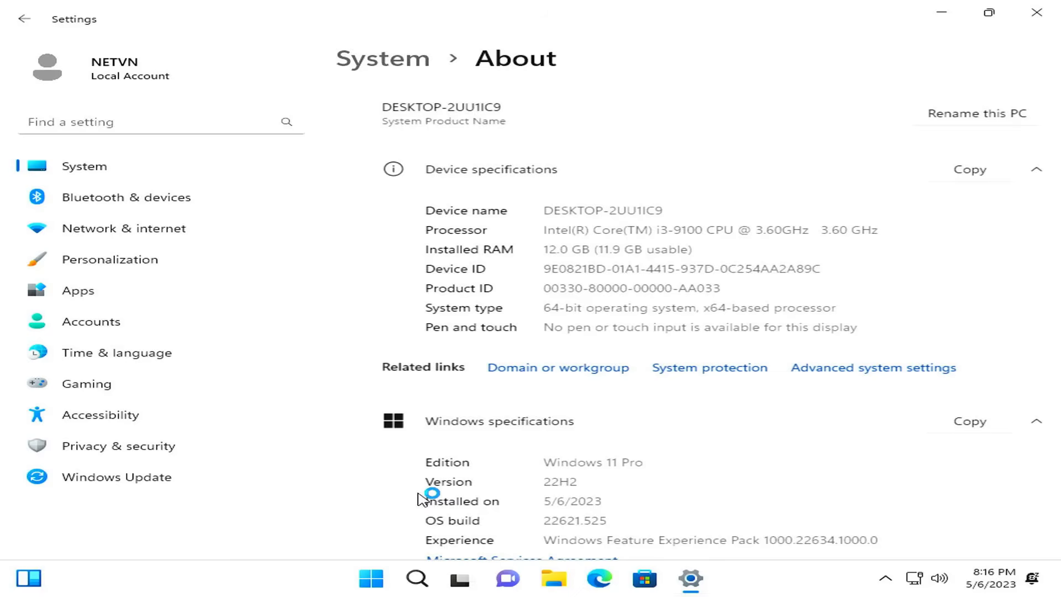
pyautogui.scroll(-3, 520, 448)
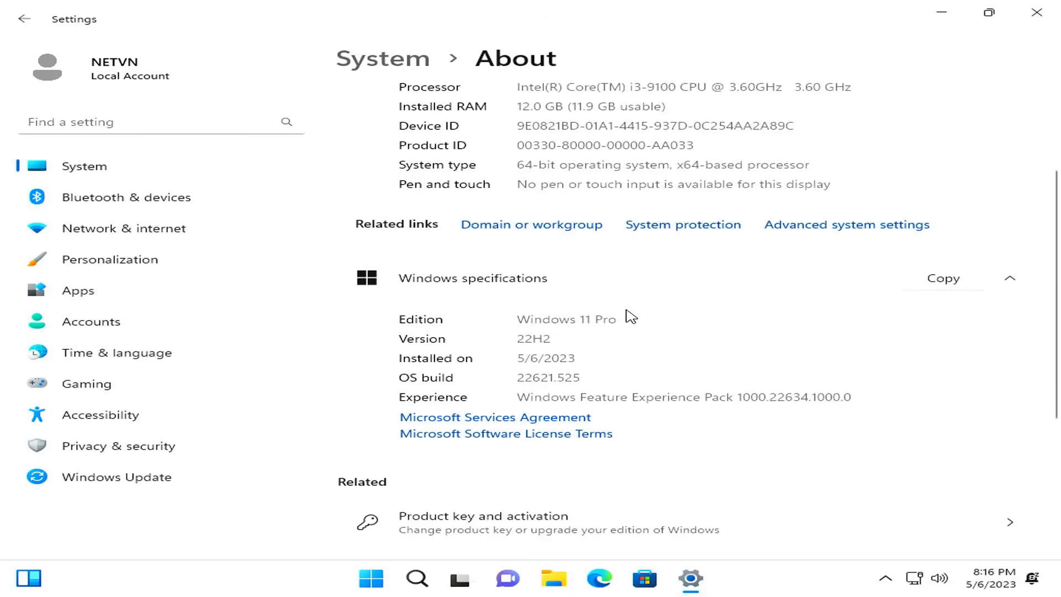
pyautogui.moveTo(629, 319); pyautogui.dragTo(419, 323)
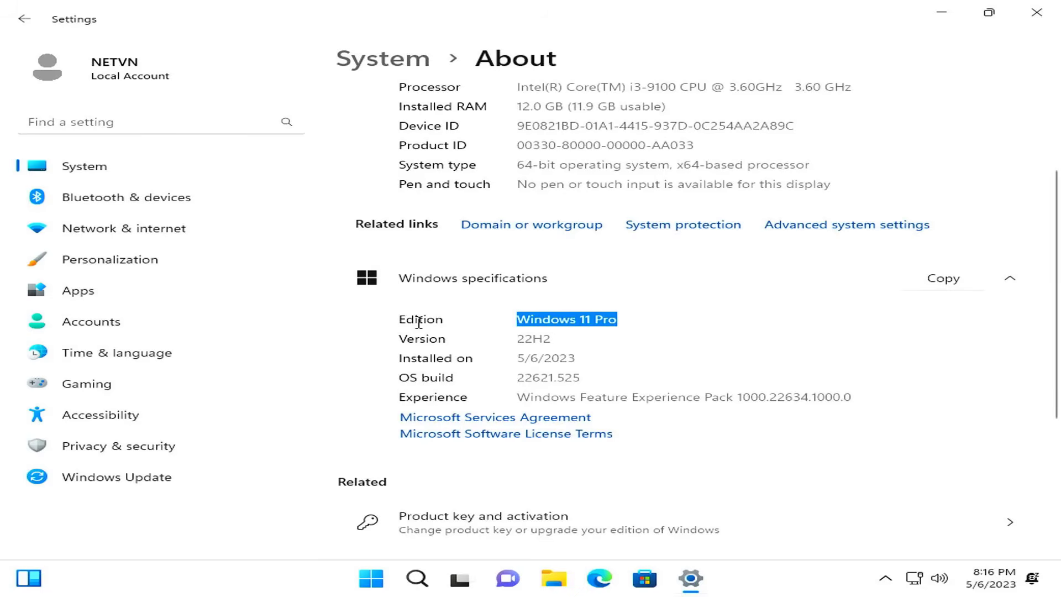